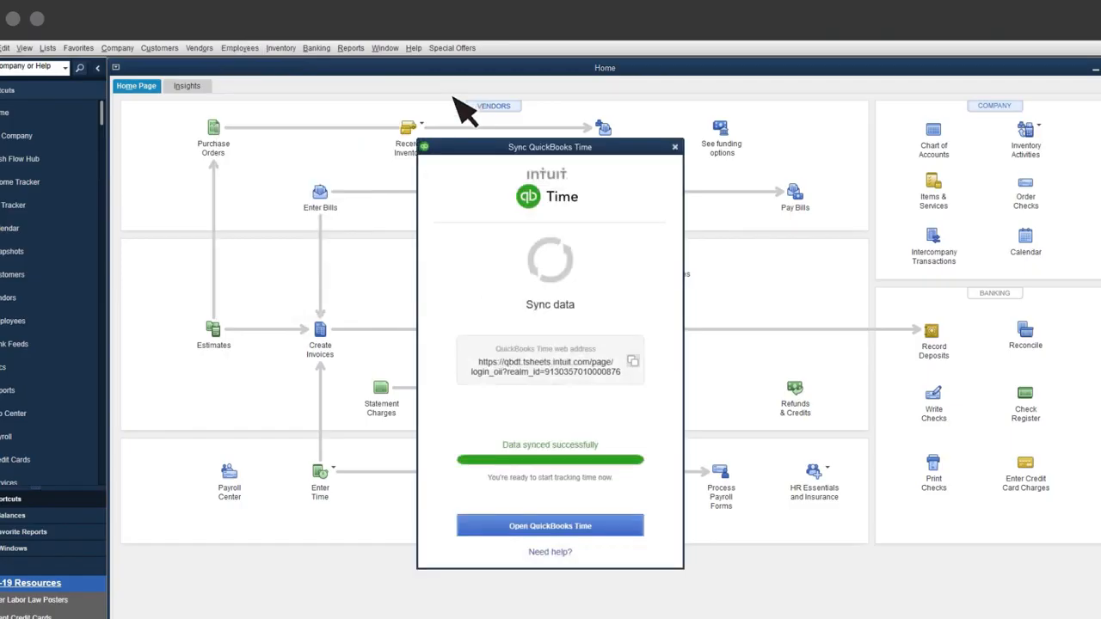
- Open QuickBooks Time after the data sync and view its customers list
{"action": "left_click", "coordinate": [602, 526]}
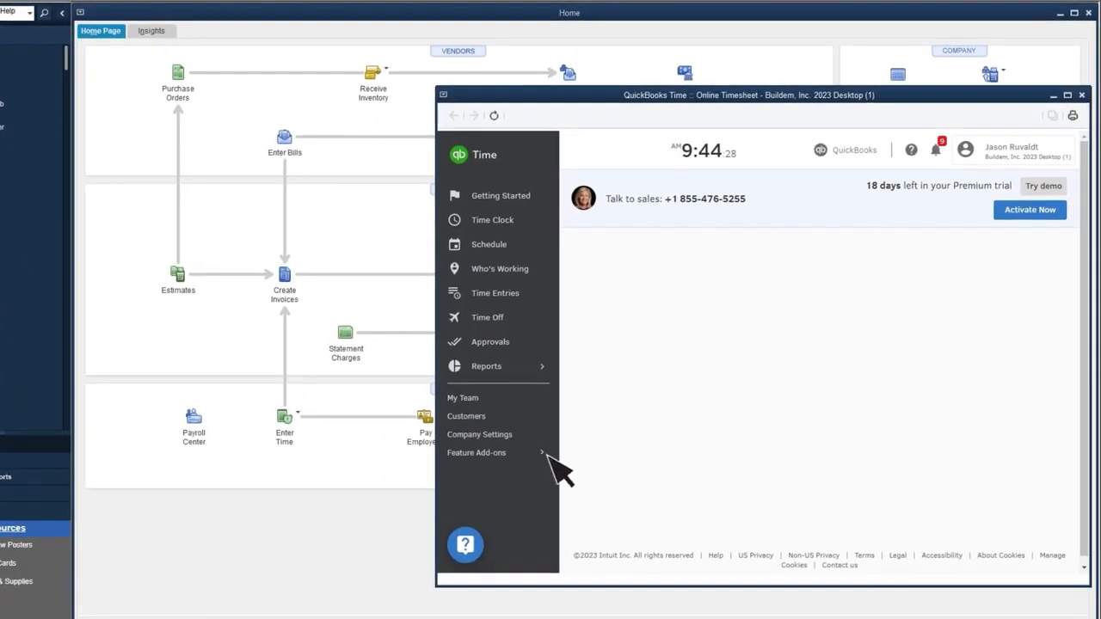
{"action": "left_click", "coordinate": [503, 418]}
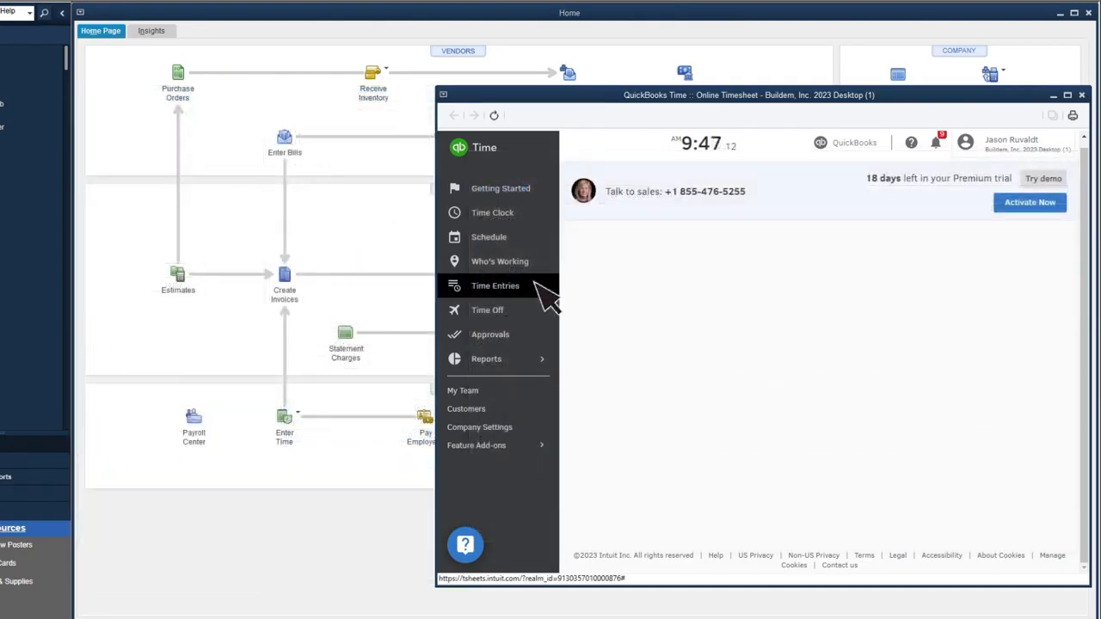
- Look through the time entries in the timesheets, manual time card and time slider views
{"action": "left_click", "coordinate": [544, 294]}
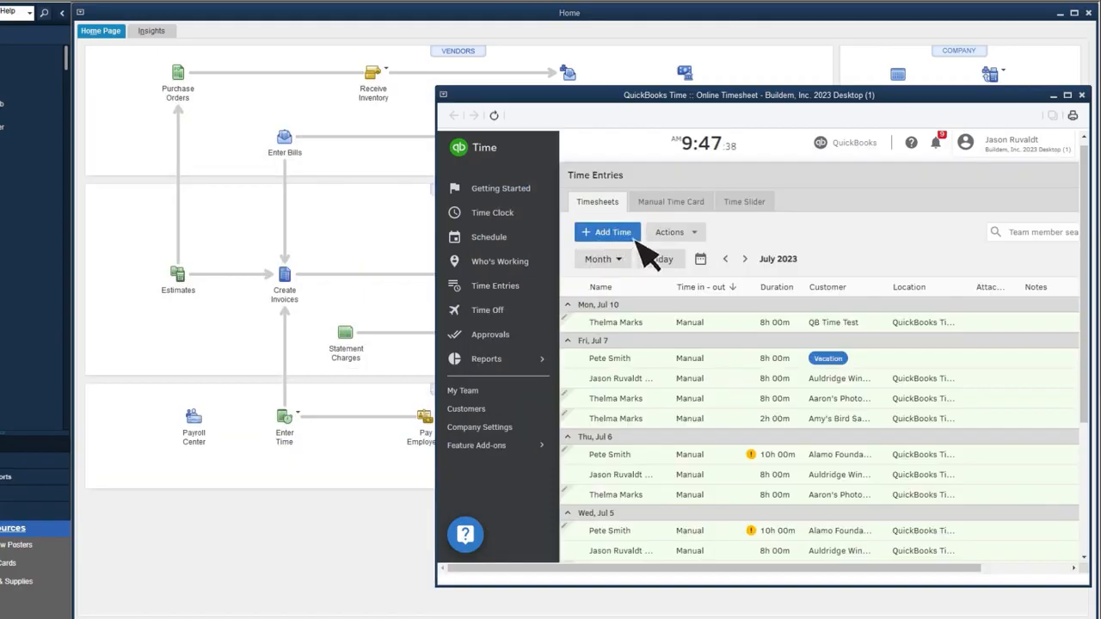
{"action": "left_click", "coordinate": [697, 210]}
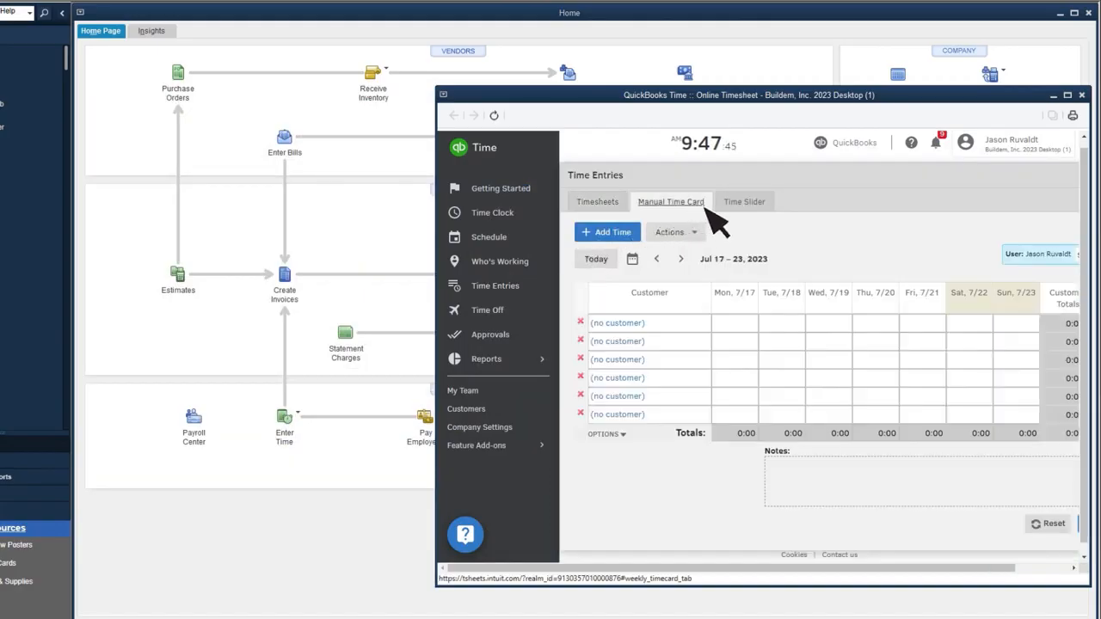
{"action": "left_click", "coordinate": [750, 208]}
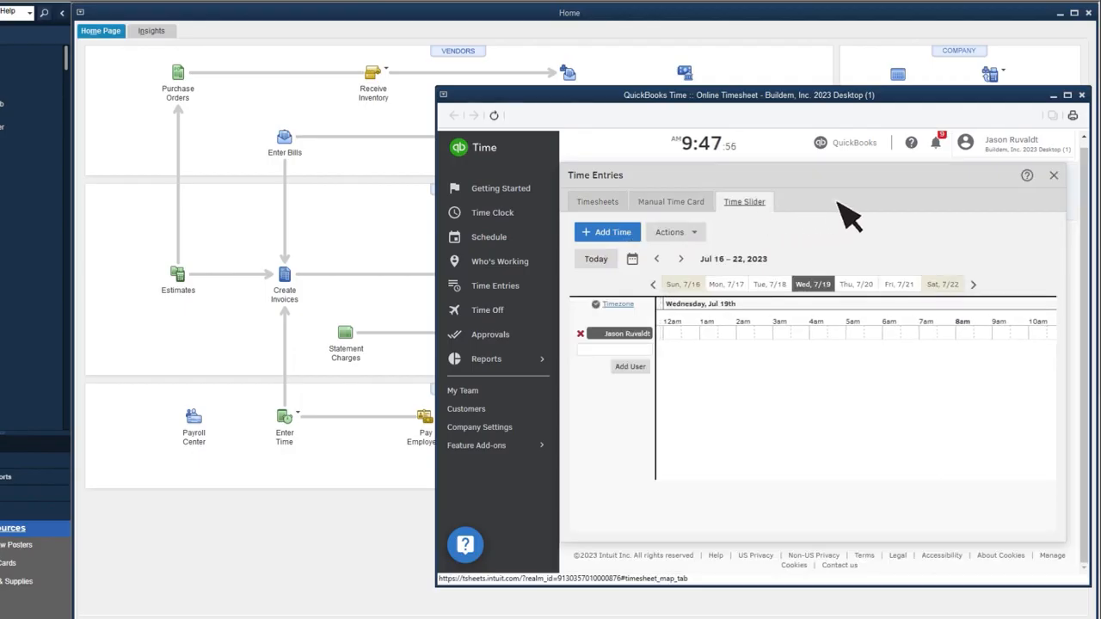
{"action": "left_click", "coordinate": [1053, 177]}
- Turn on time tracking access for the first worker in the team list and send that worker an invite
{"action": "left_click", "coordinate": [503, 396]}
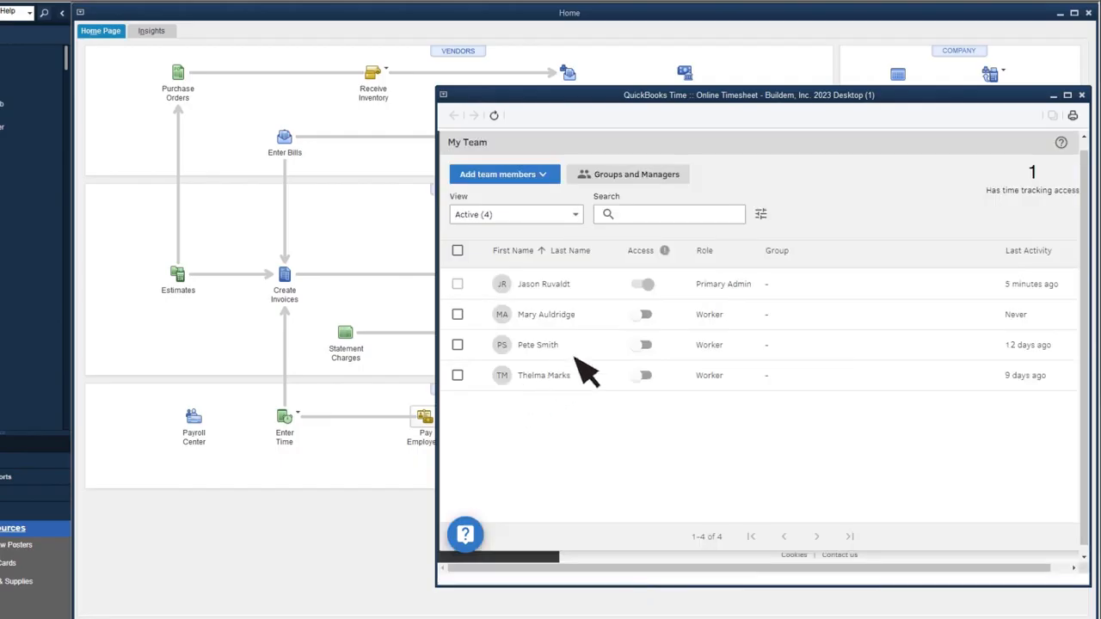
{"action": "left_click", "coordinate": [647, 315]}
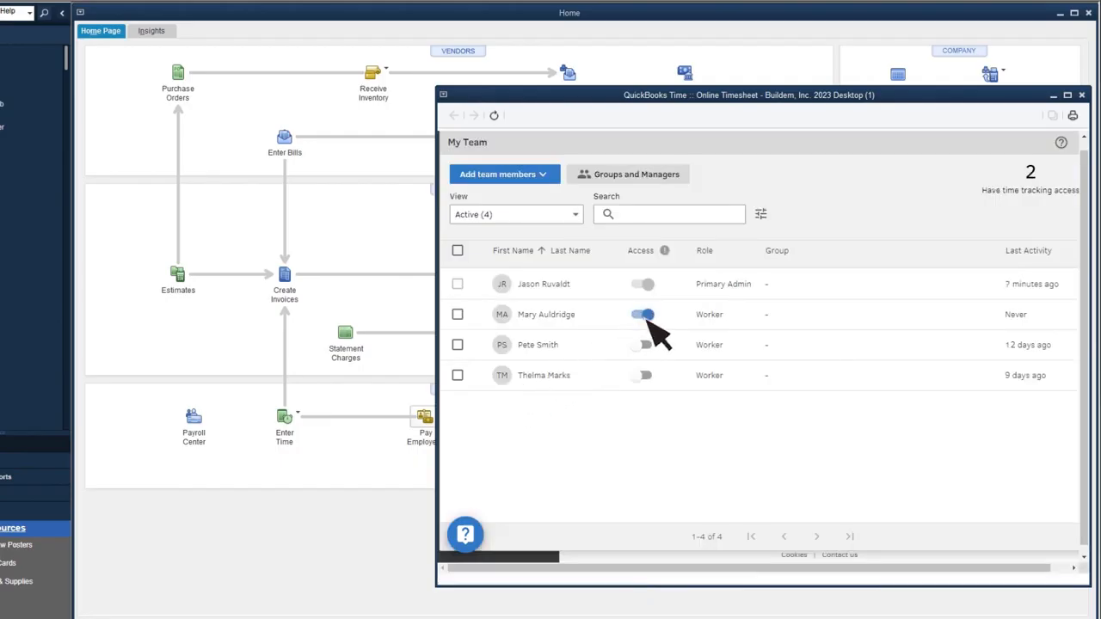
{"action": "left_click", "coordinate": [559, 325]}
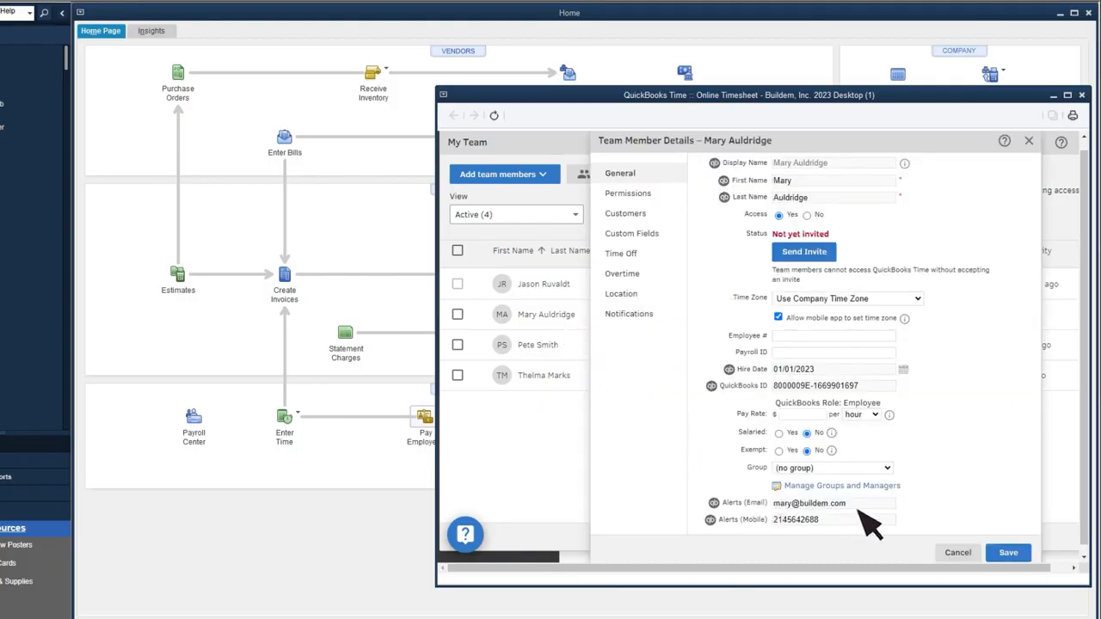
{"action": "left_click", "coordinate": [830, 252]}
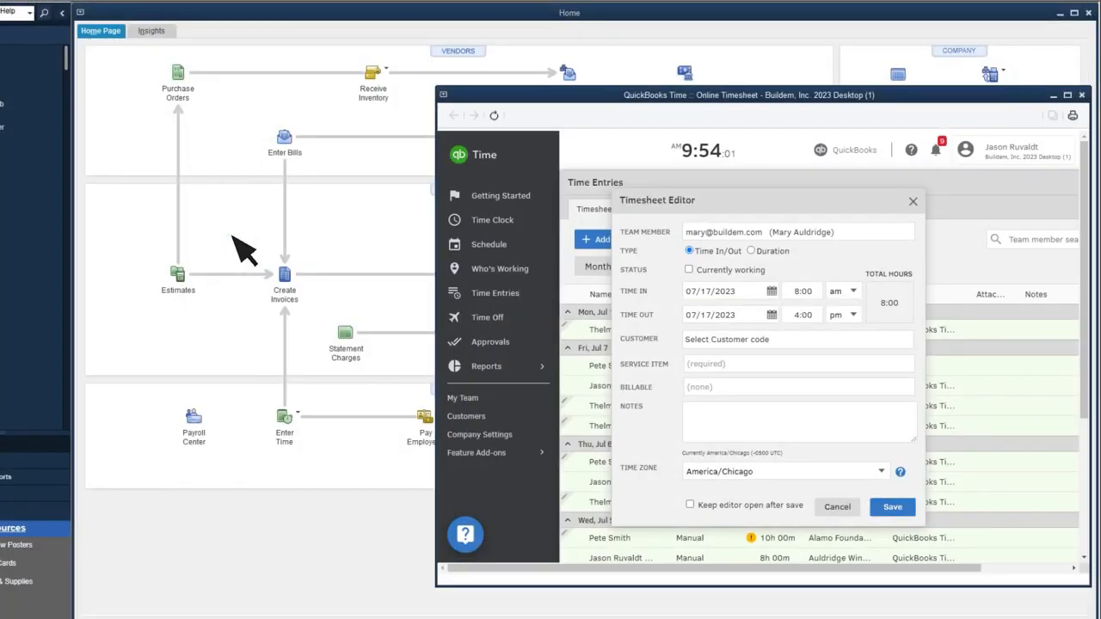
- Complete the worker's timesheet with customer Aaron's Photography Studio, service item Gardening and billable Yes, and save it
{"action": "left_click", "coordinate": [750, 342]}
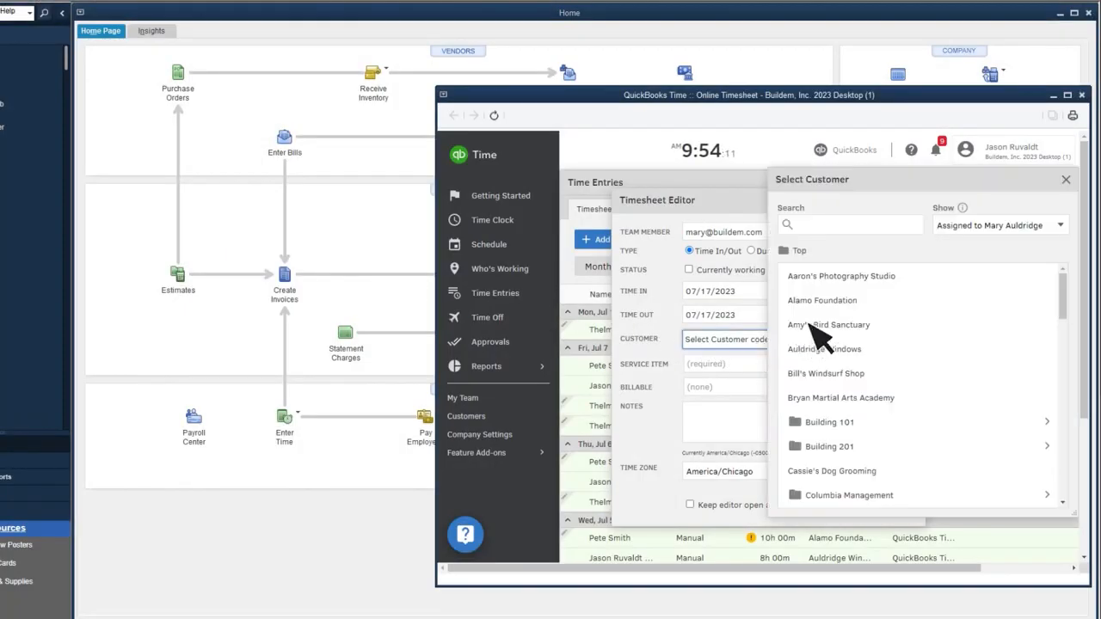
{"action": "left_click", "coordinate": [910, 282]}
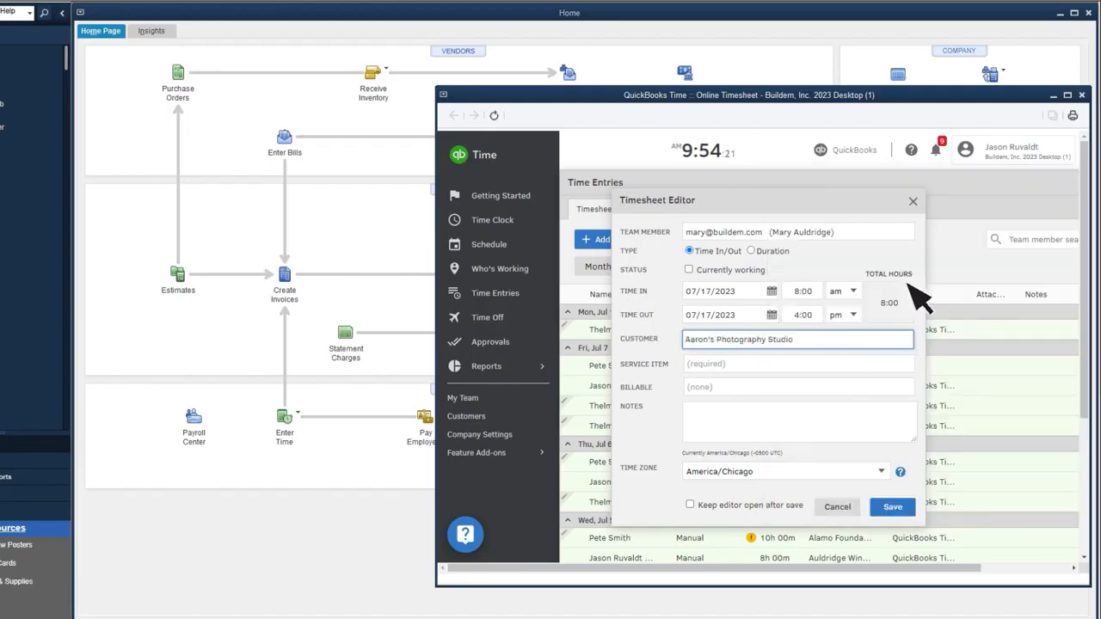
{"action": "left_click", "coordinate": [816, 363]}
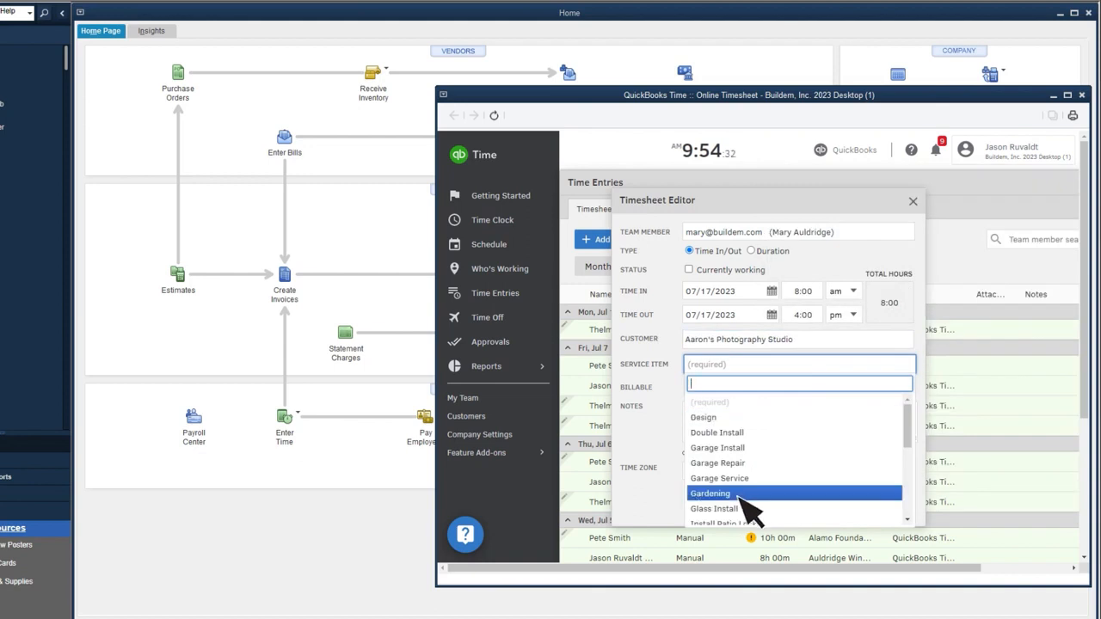
{"action": "left_click", "coordinate": [737, 494]}
{"action": "left_click", "coordinate": [728, 388]}
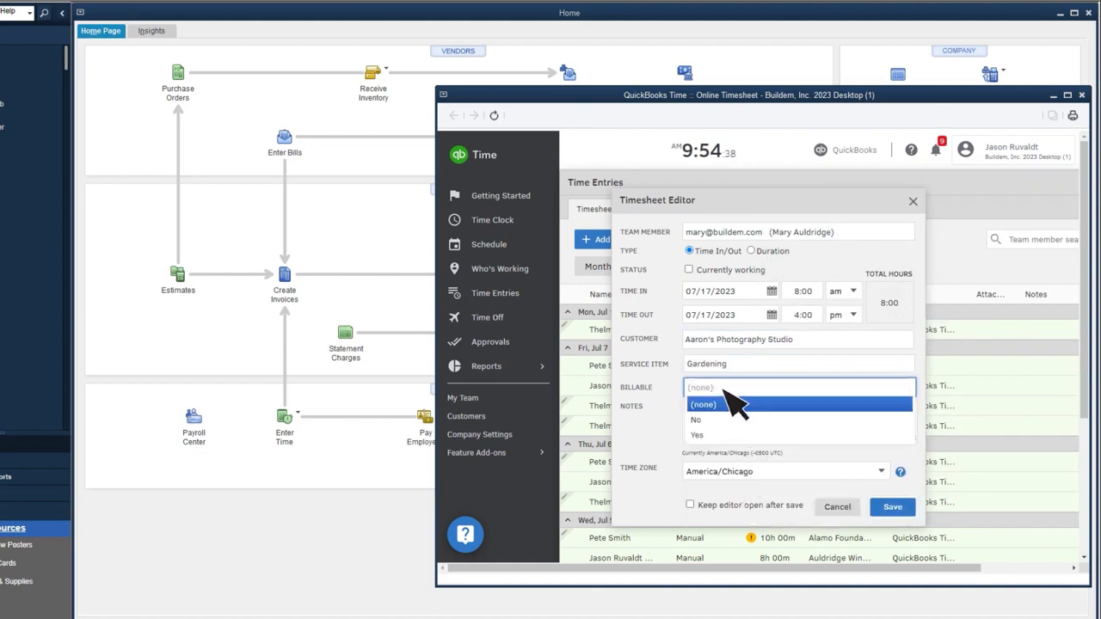
{"action": "left_click", "coordinate": [713, 435]}
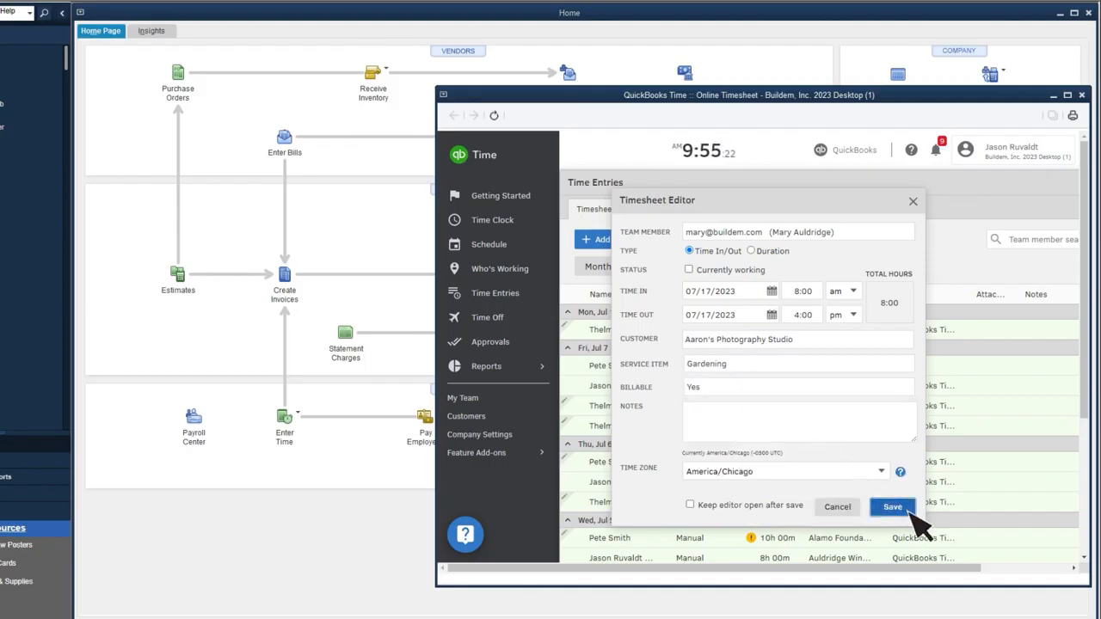
{"action": "left_click", "coordinate": [894, 508]}
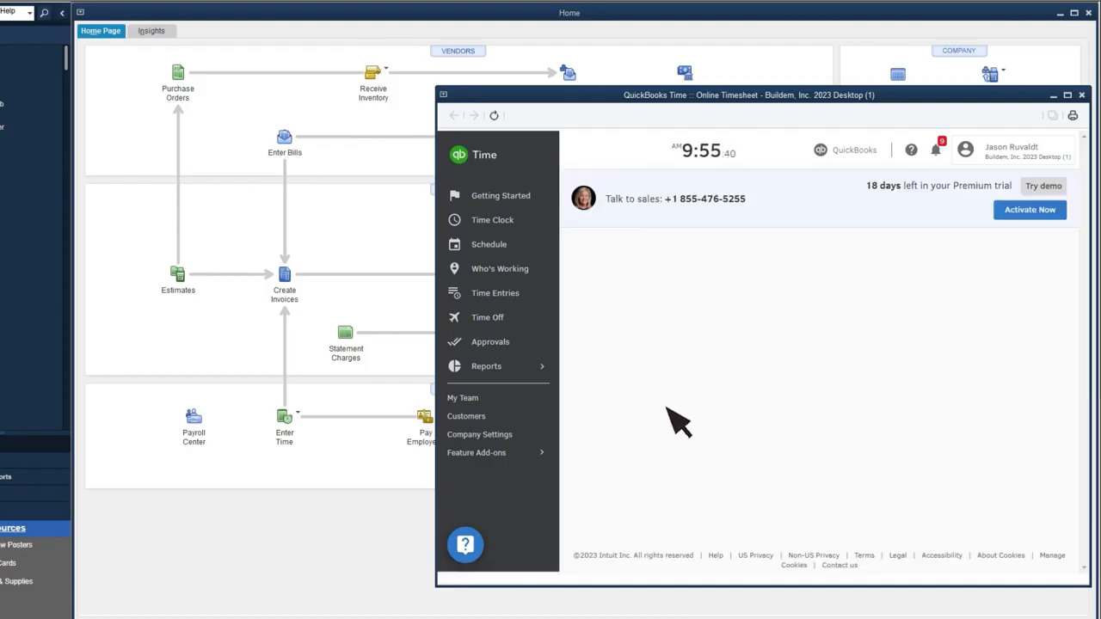
- Run the approvals report by week for 07/17 - 07/23, 2023, covering all team members
{"action": "left_click", "coordinate": [495, 344]}
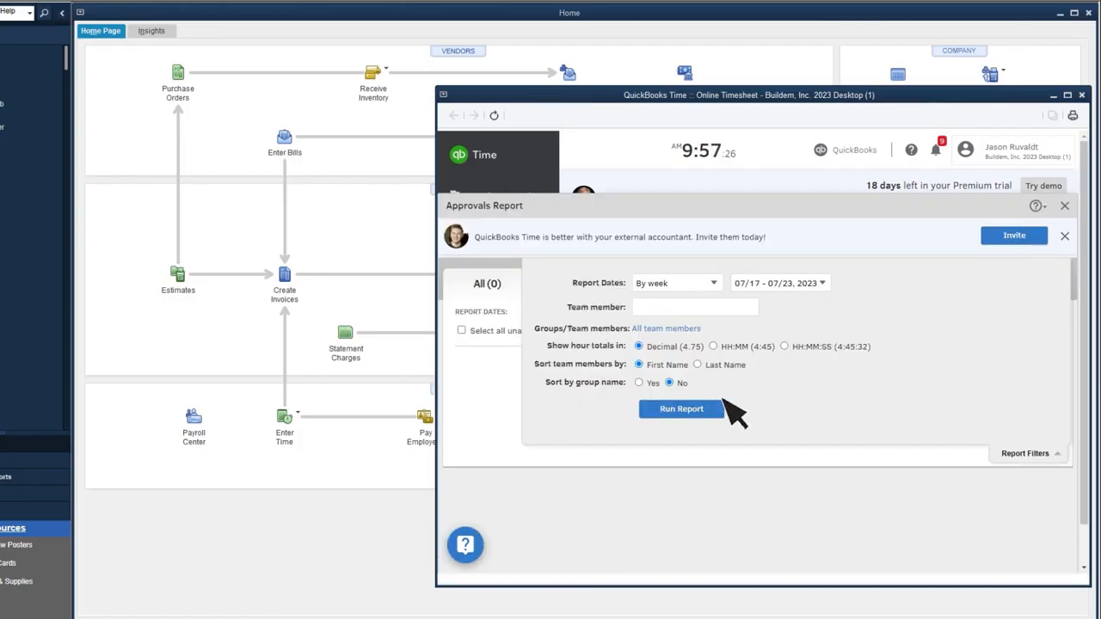
{"action": "left_click", "coordinate": [710, 410]}
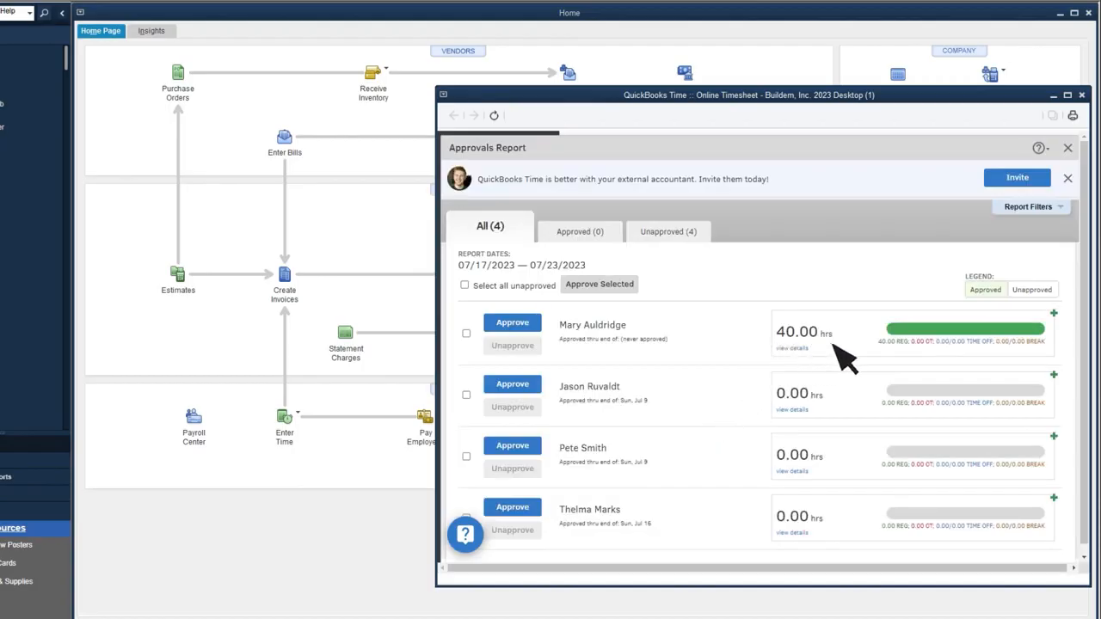
- Review the timesheet details of the first employee in the approvals report, approve that employee's time and close QuickBooks Time
{"action": "left_click", "coordinate": [796, 349]}
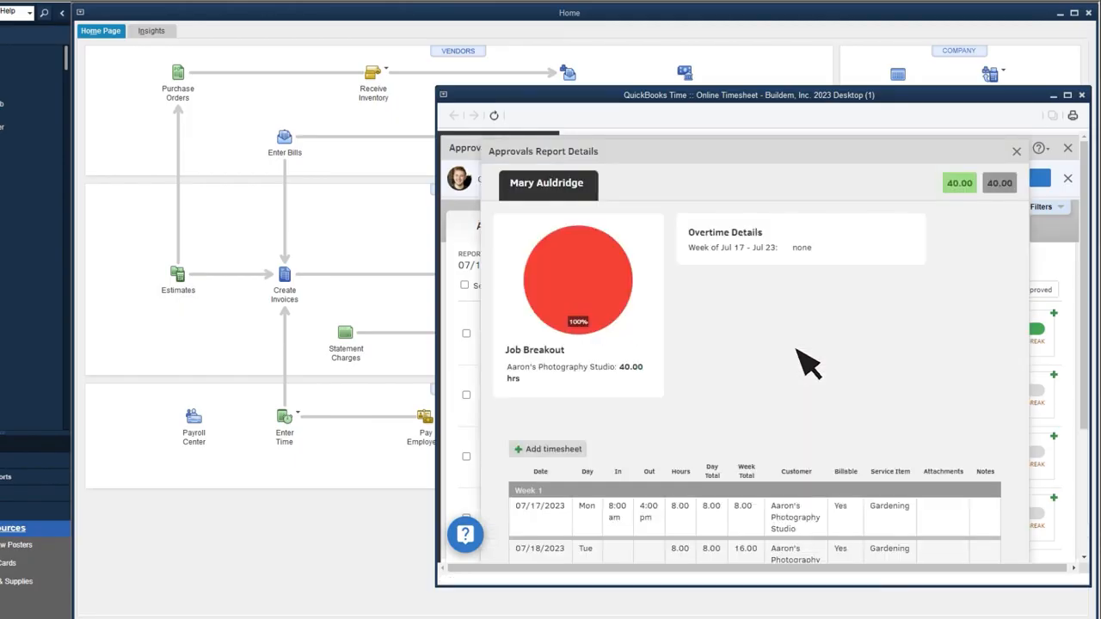
{"action": "scroll", "coordinate": [809, 361], "scroll_direction": "down", "scroll_amount": 3}
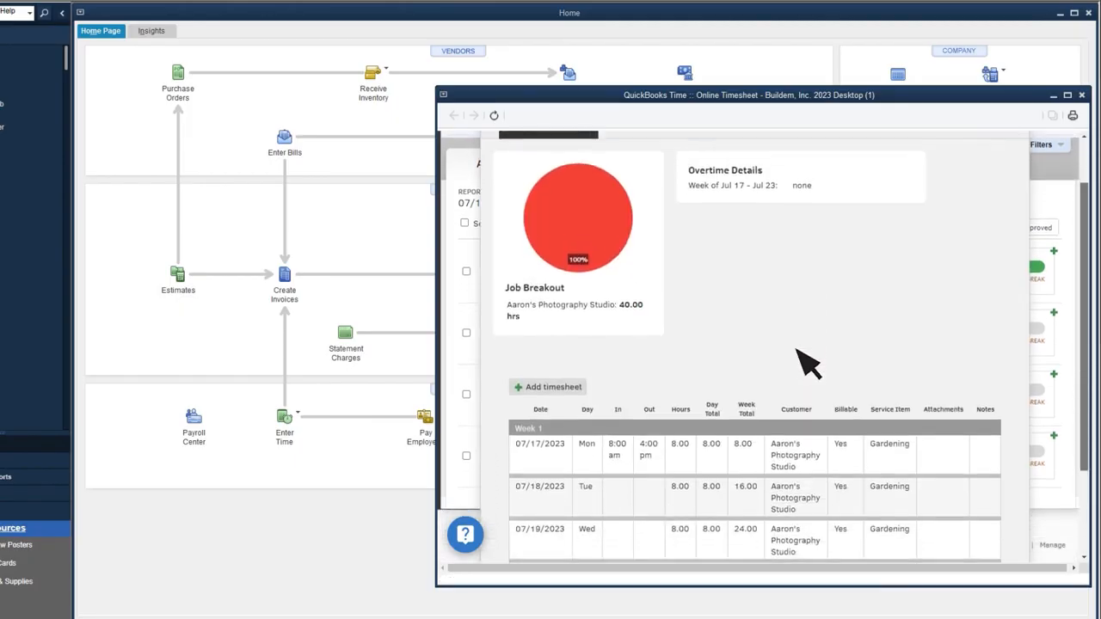
{"action": "scroll", "coordinate": [809, 361], "scroll_direction": "down", "scroll_amount": 2}
{"action": "scroll", "coordinate": [808, 362], "scroll_direction": "up", "scroll_amount": 4}
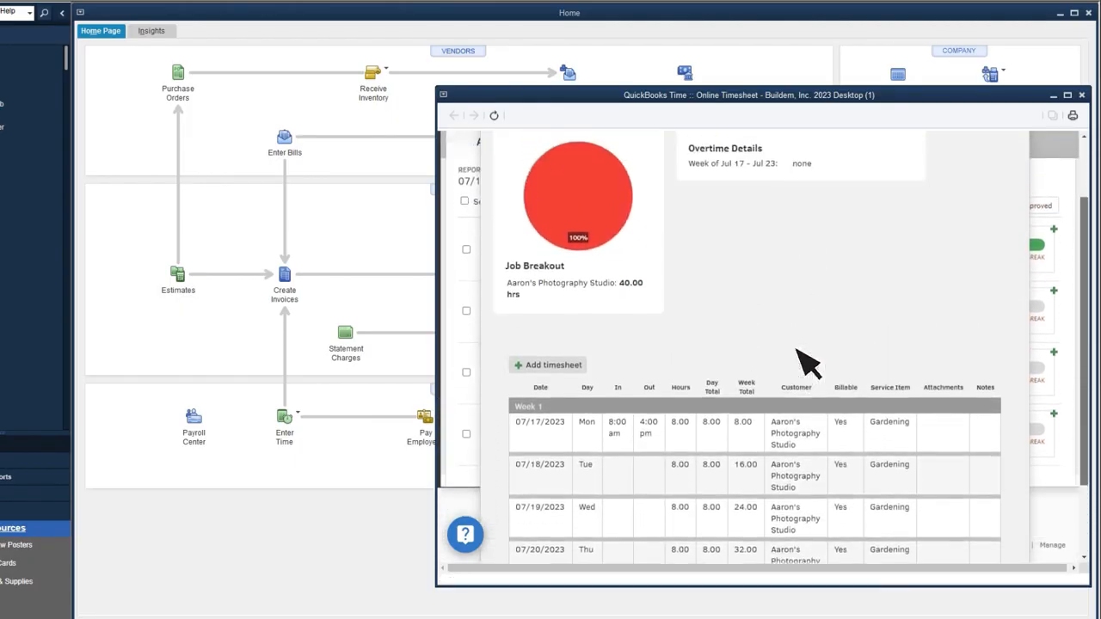
{"action": "left_click", "coordinate": [1016, 139]}
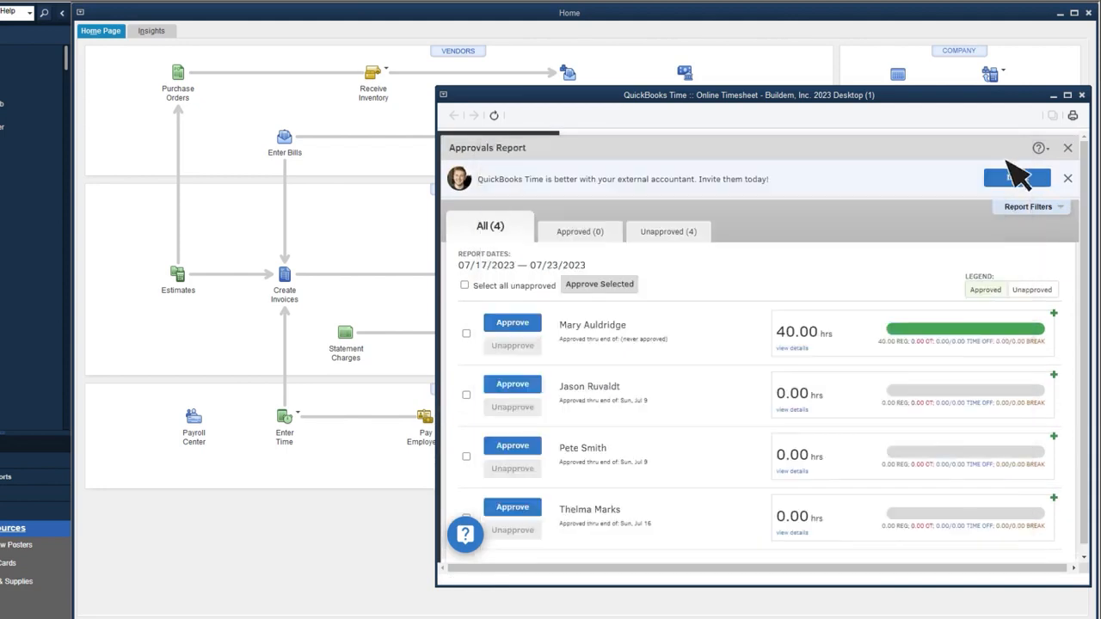
{"action": "left_click", "coordinate": [512, 324]}
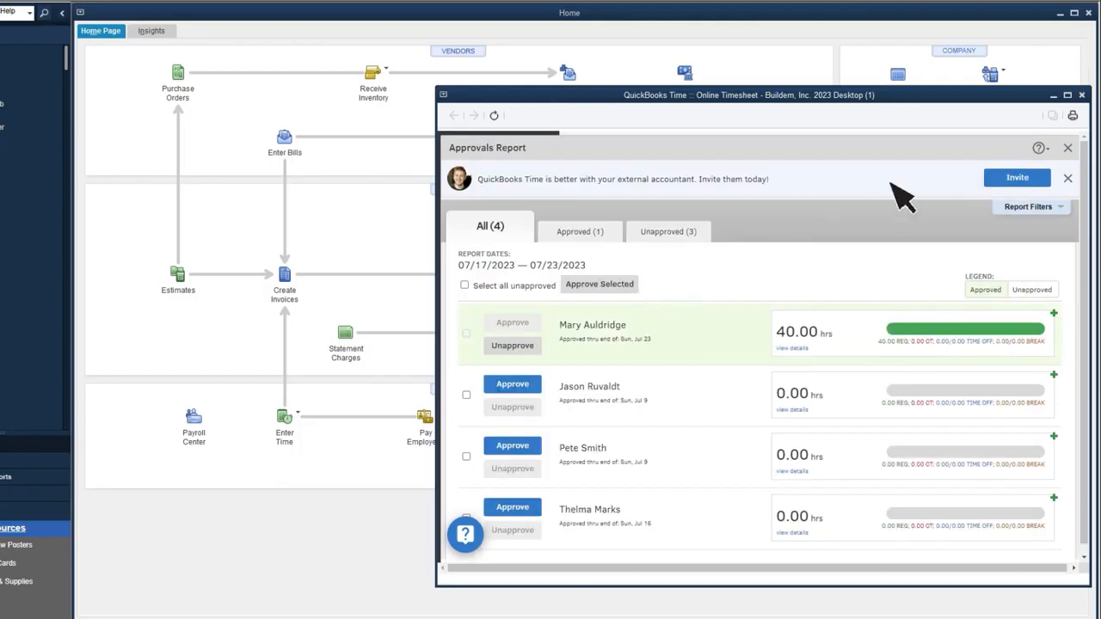
{"action": "left_click", "coordinate": [1082, 94]}
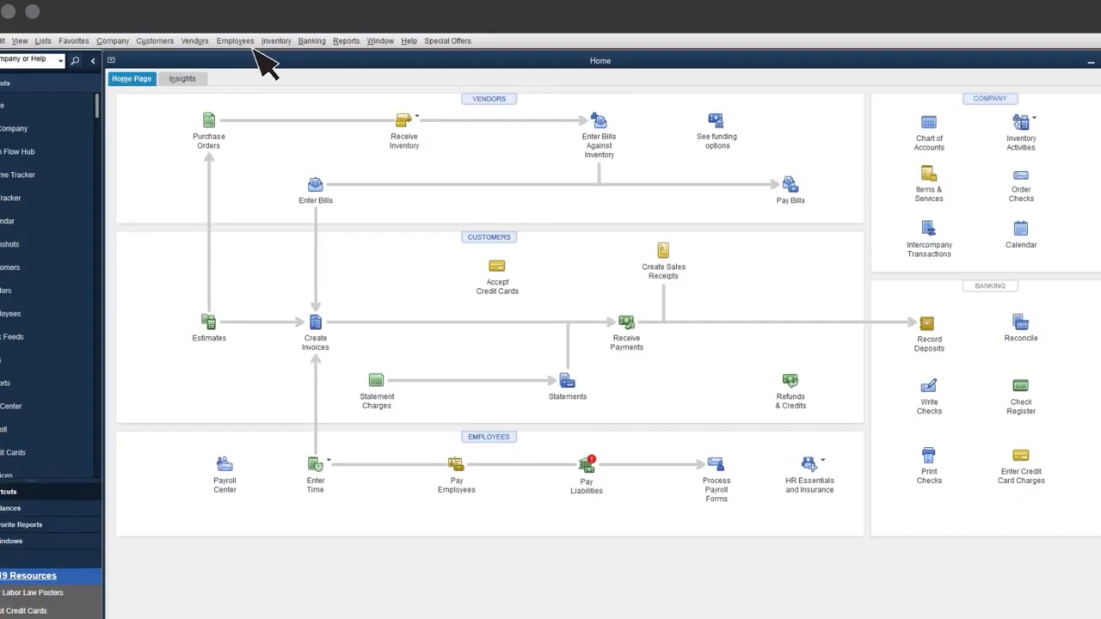
- Sync the QuickBooks Time data with the company file and close the sync window
{"action": "left_click", "coordinate": [205, 1]}
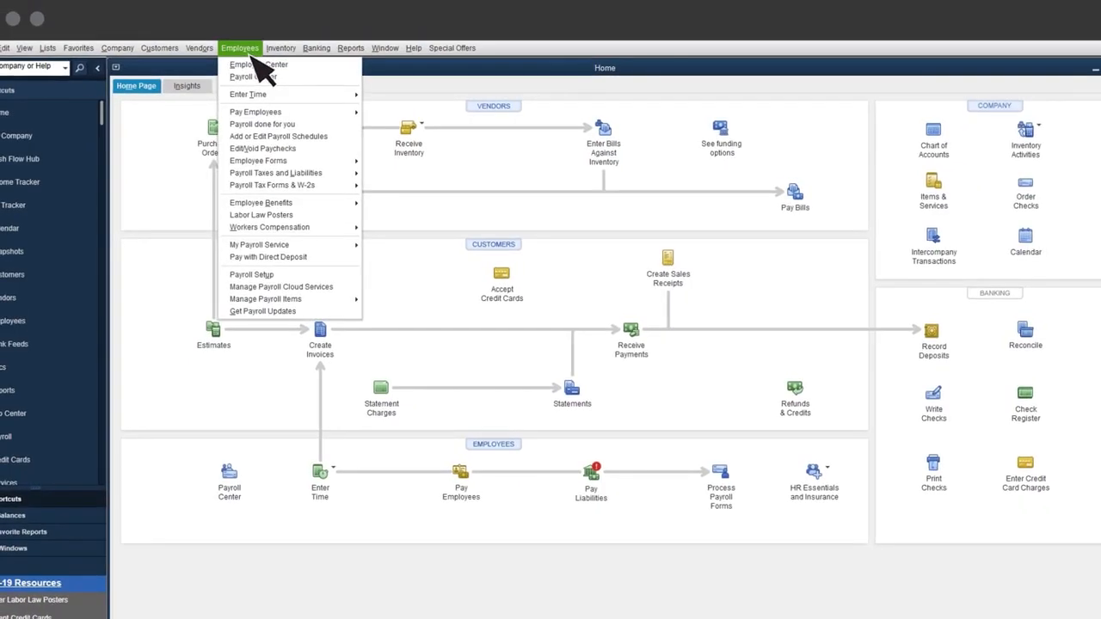
{"action": "mouse_move", "coordinate": [277, 96]}
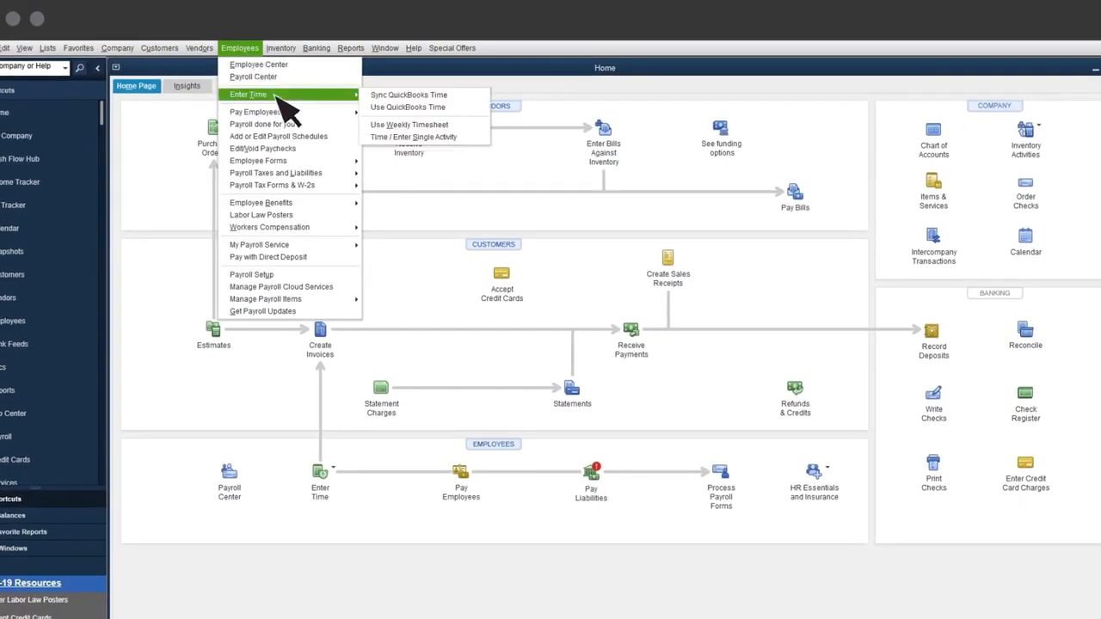
{"action": "left_click", "coordinate": [469, 110]}
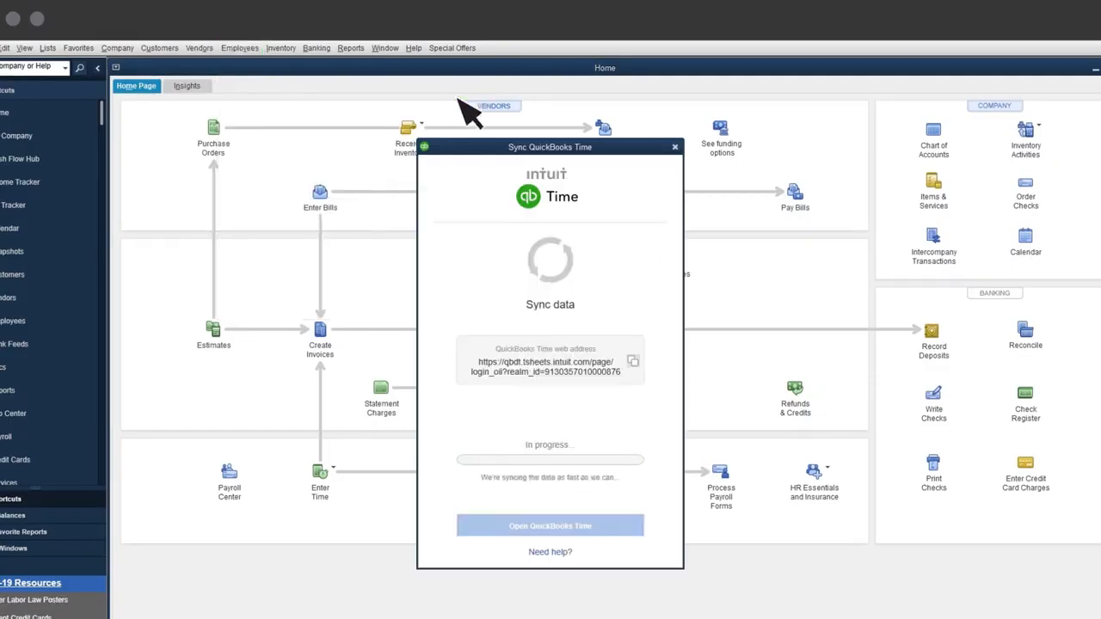
{"action": "left_click", "coordinate": [675, 147]}
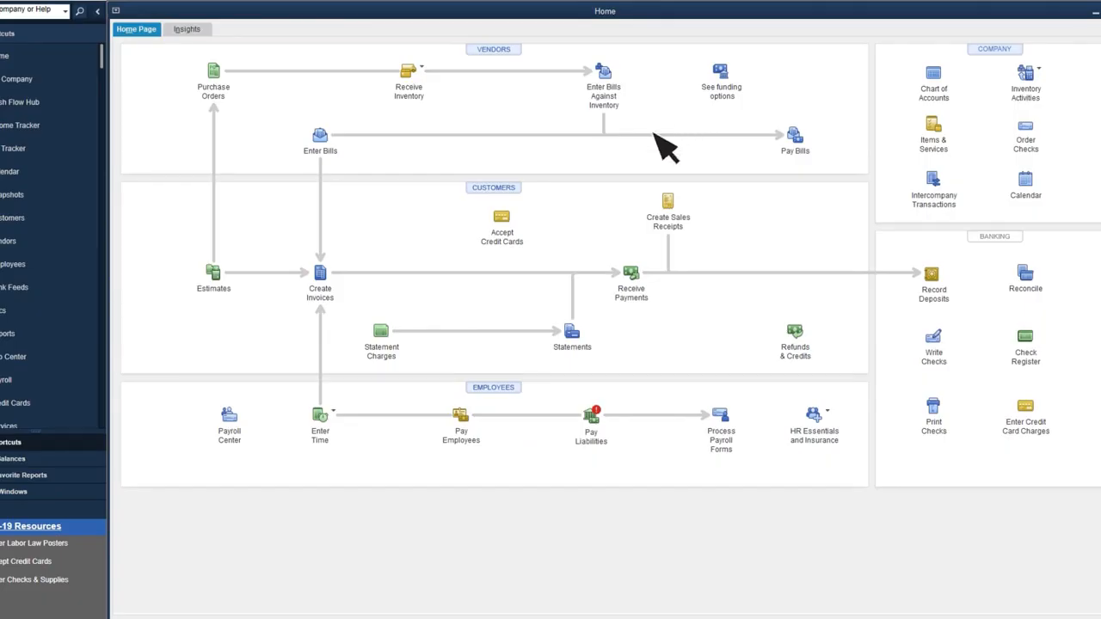
- Create the paychecks of the scheduled Biweekly payroll for the period ending 07/14/2023, then close the Payroll Center
{"action": "left_click", "coordinate": [462, 421]}
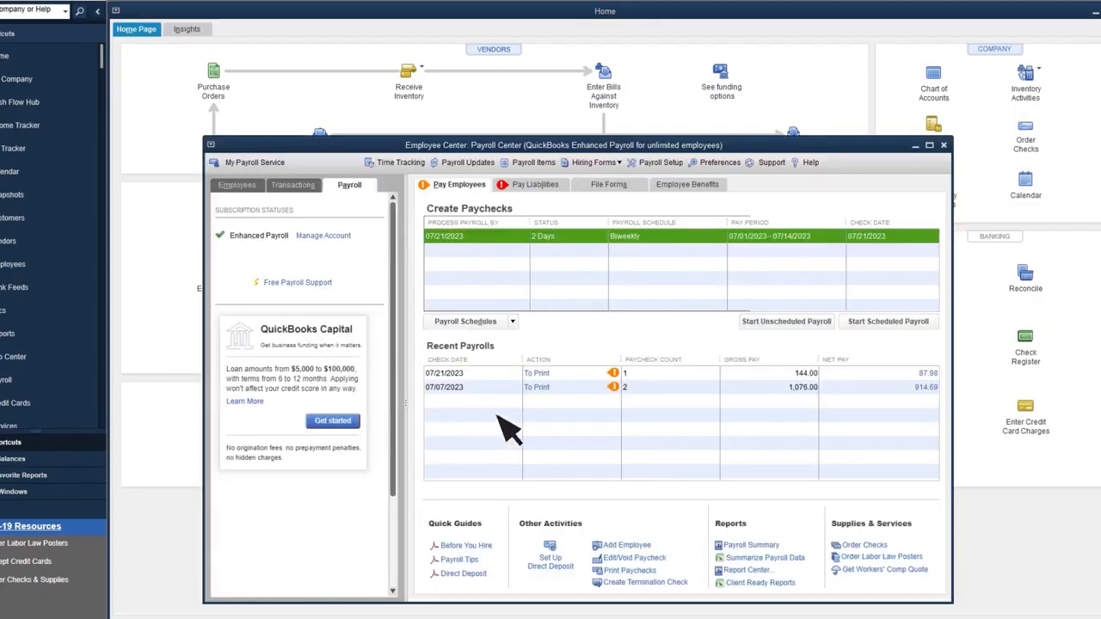
{"action": "left_click", "coordinate": [892, 326]}
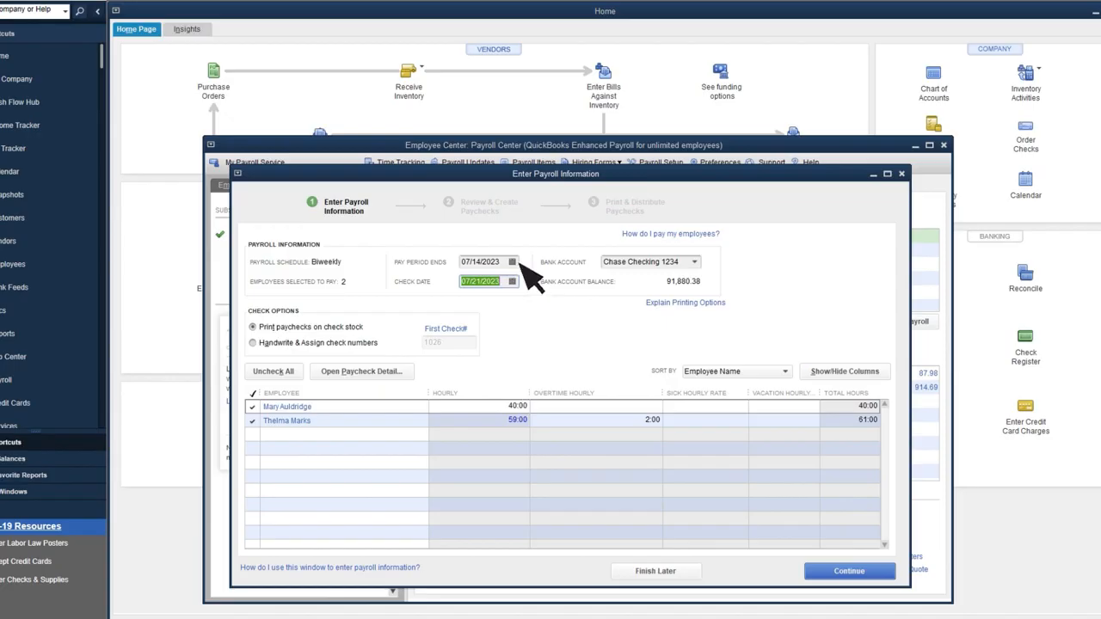
{"action": "left_click", "coordinate": [856, 572]}
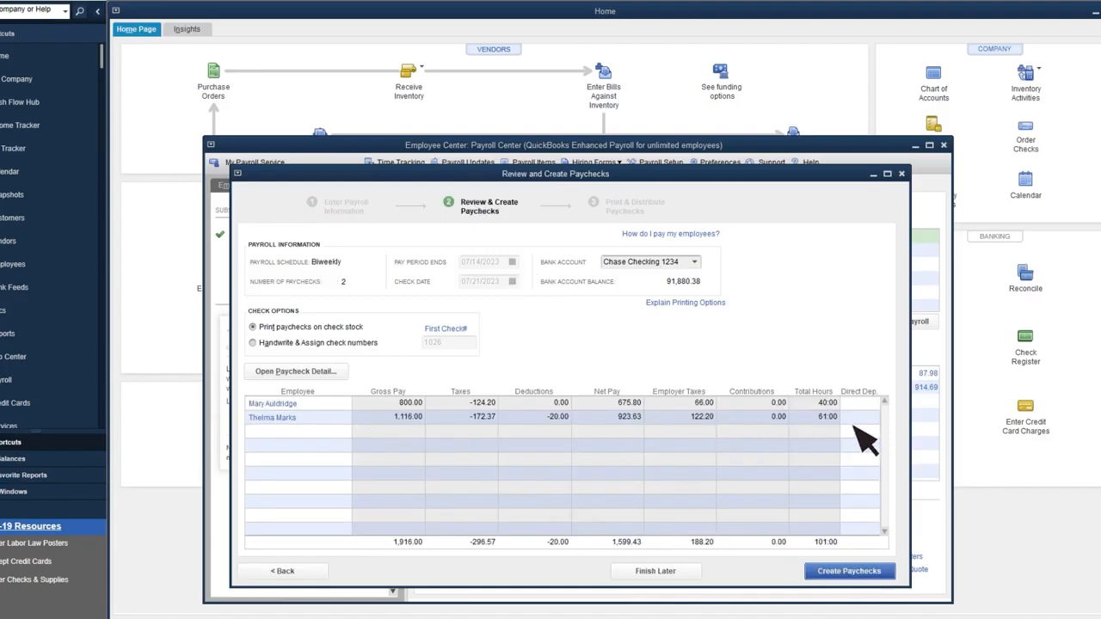
{"action": "left_click", "coordinate": [885, 572]}
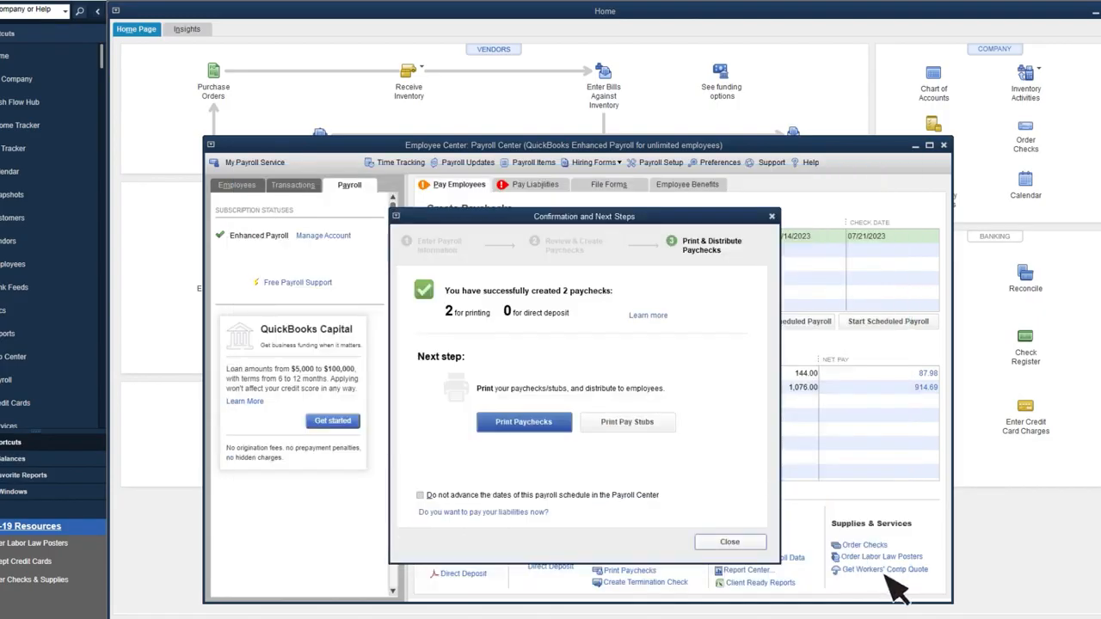
{"action": "left_click", "coordinate": [750, 543]}
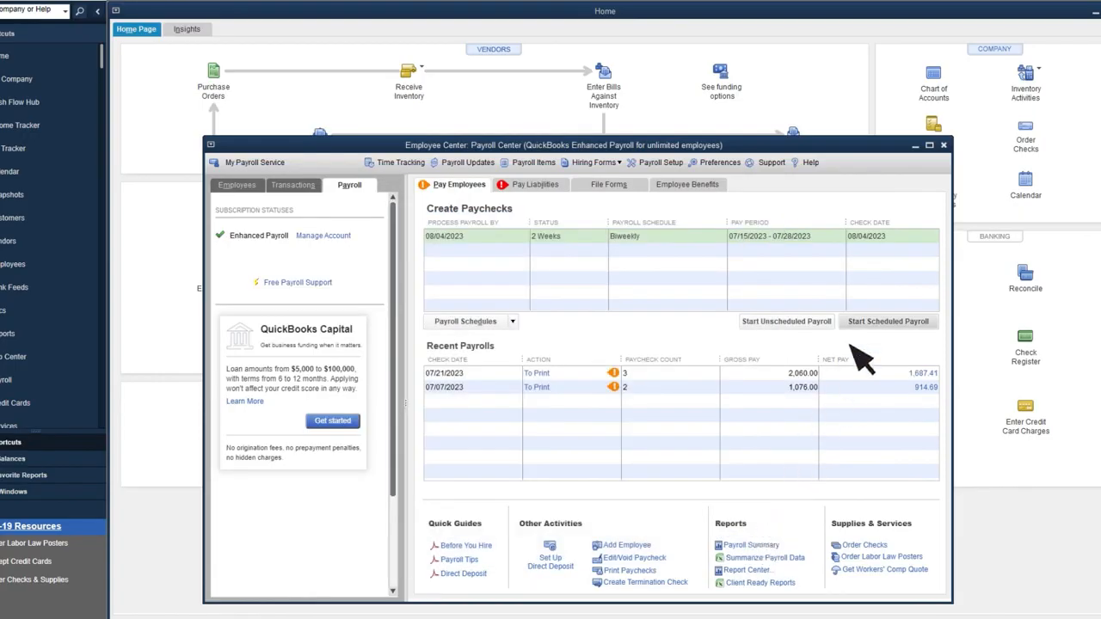
{"action": "left_click", "coordinate": [943, 146]}
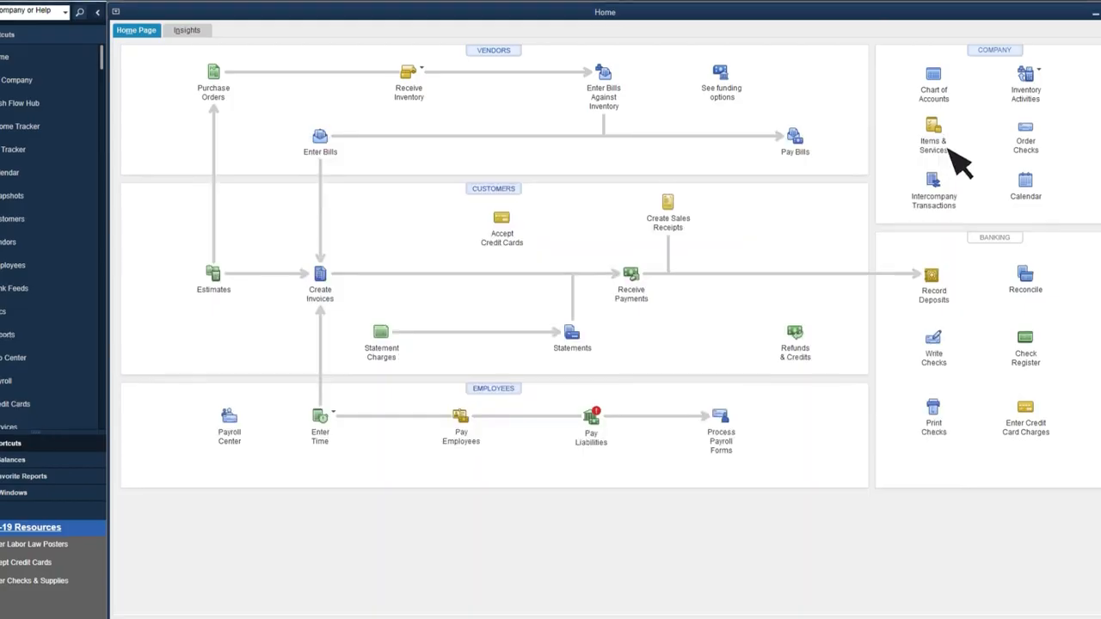
- Run the Job Profitability Detail report for Aaron's Photography Studio
{"action": "left_click", "coordinate": [351, 46]}
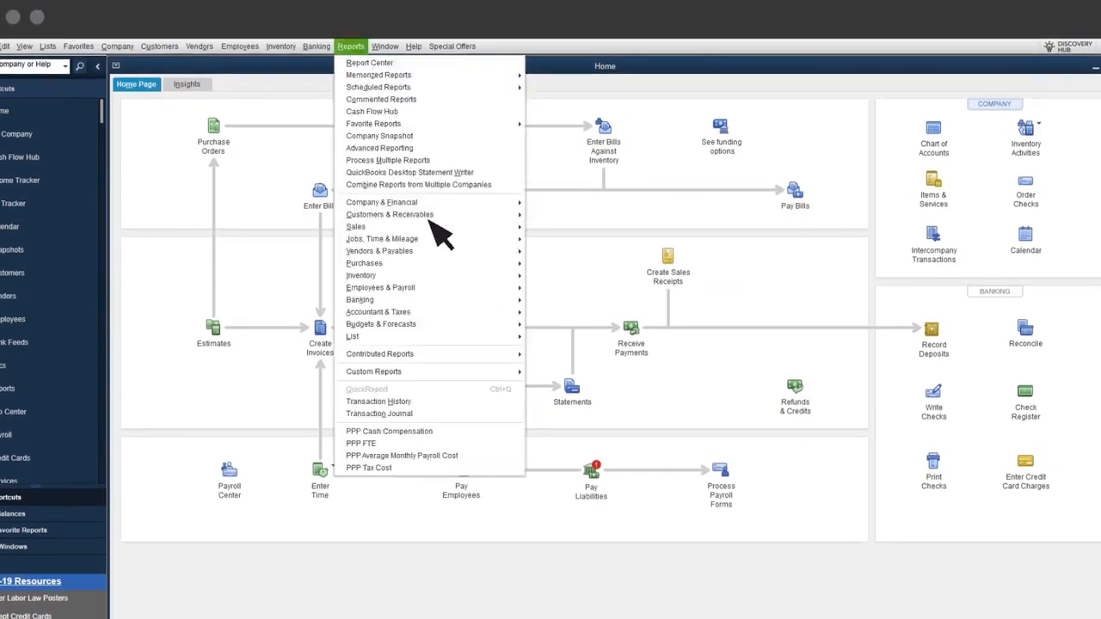
{"action": "mouse_move", "coordinate": [439, 238]}
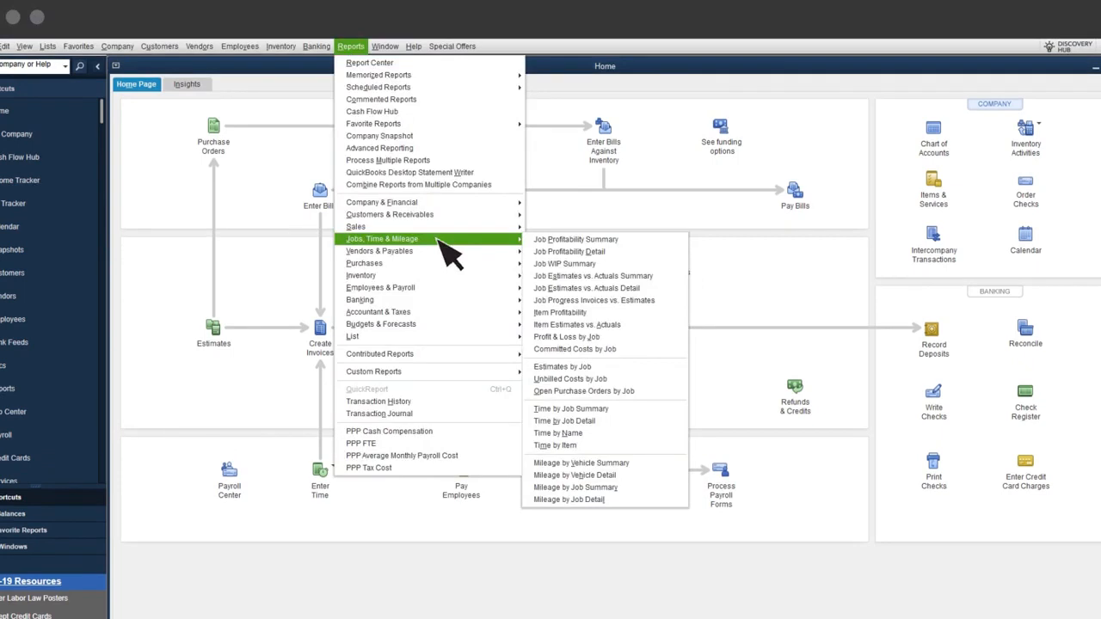
{"action": "left_click", "coordinate": [615, 252]}
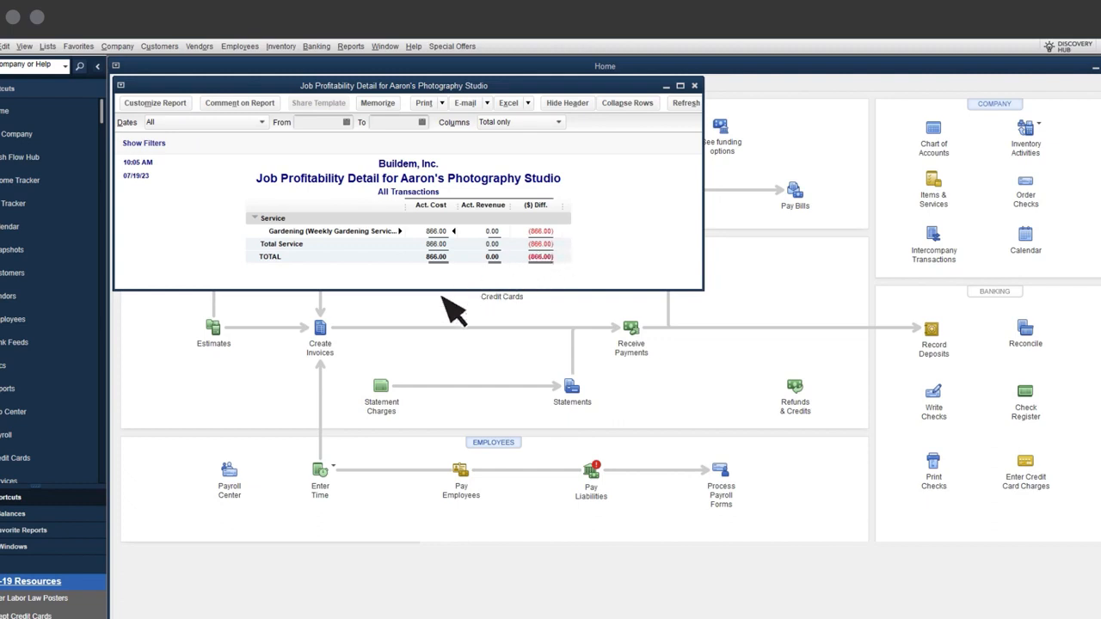
- Start an invoice for Aaron's Photography Studio and choose to select its outstanding billable time and costs
{"action": "left_click", "coordinate": [322, 348]}
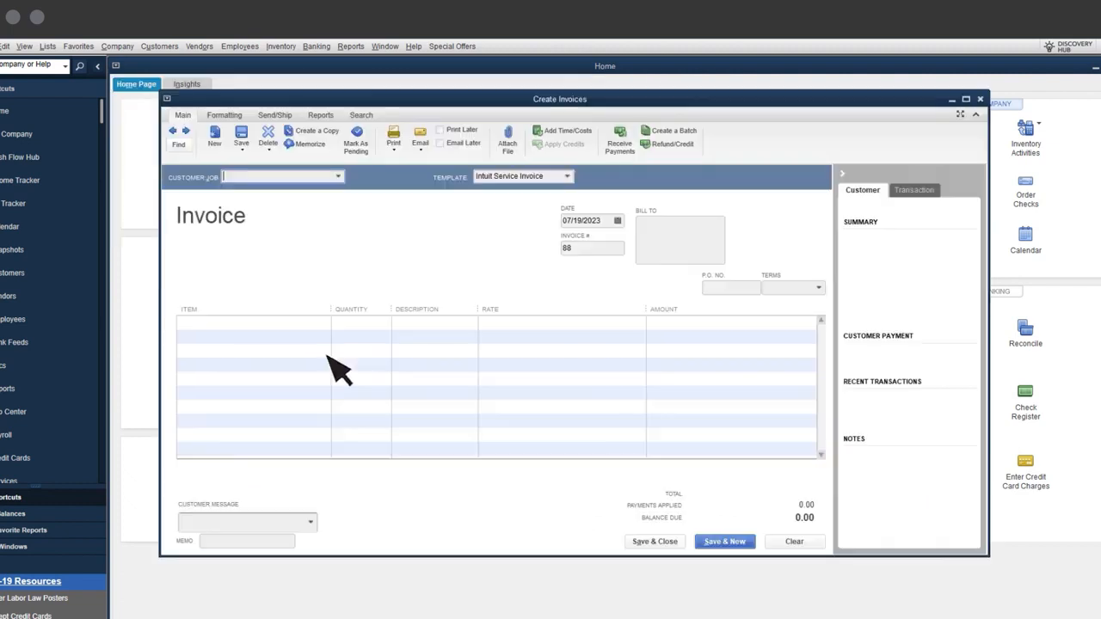
{"action": "left_click", "coordinate": [337, 176]}
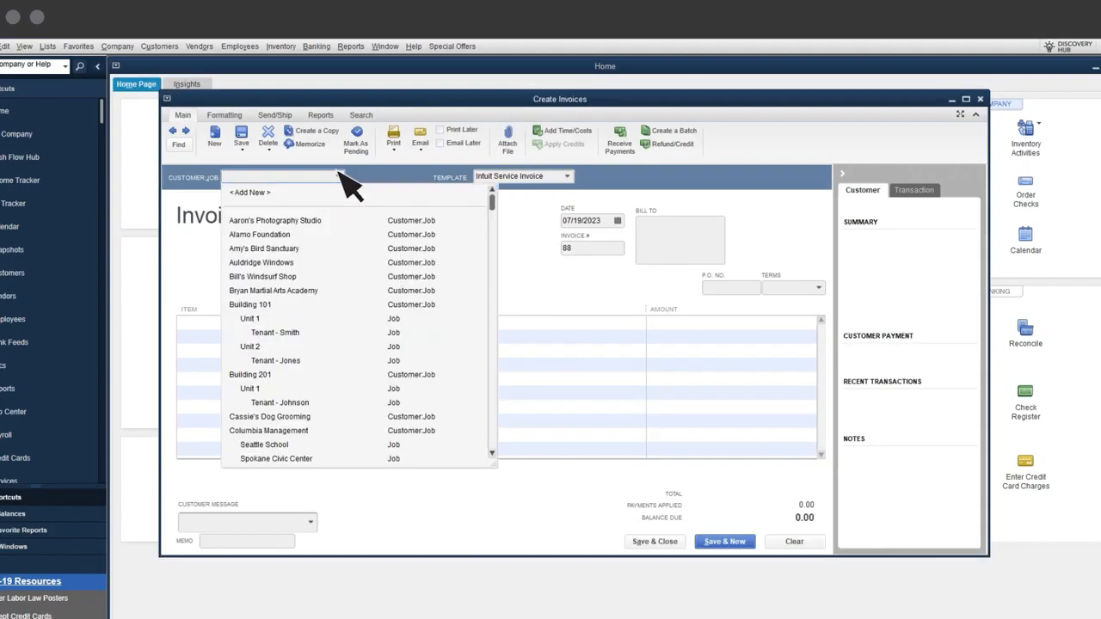
{"action": "left_click", "coordinate": [342, 220]}
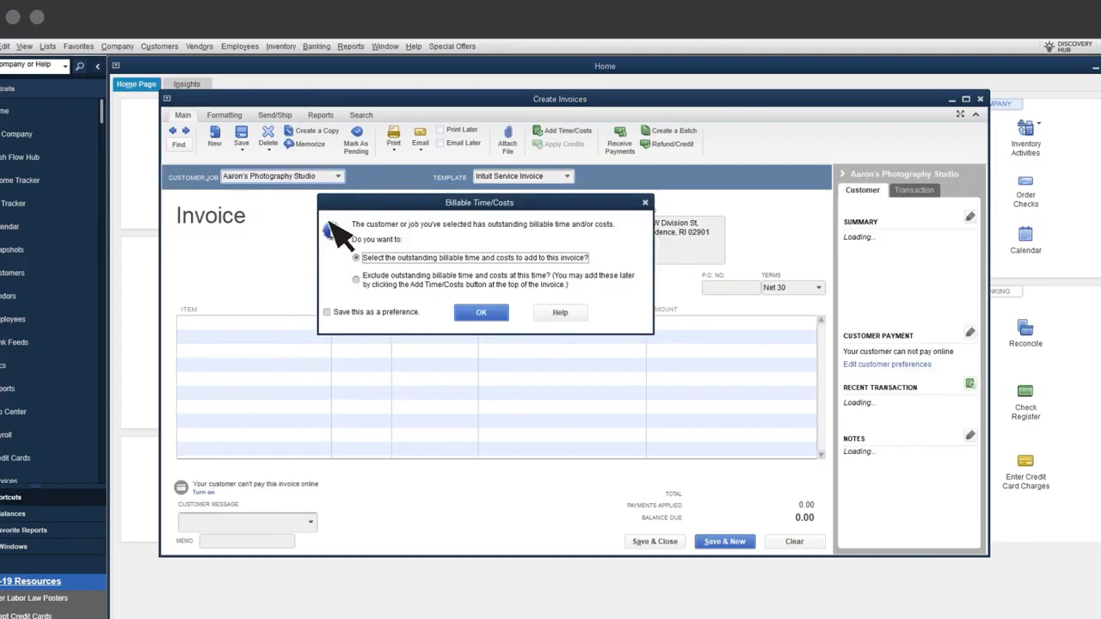
{"action": "left_click", "coordinate": [482, 313]}
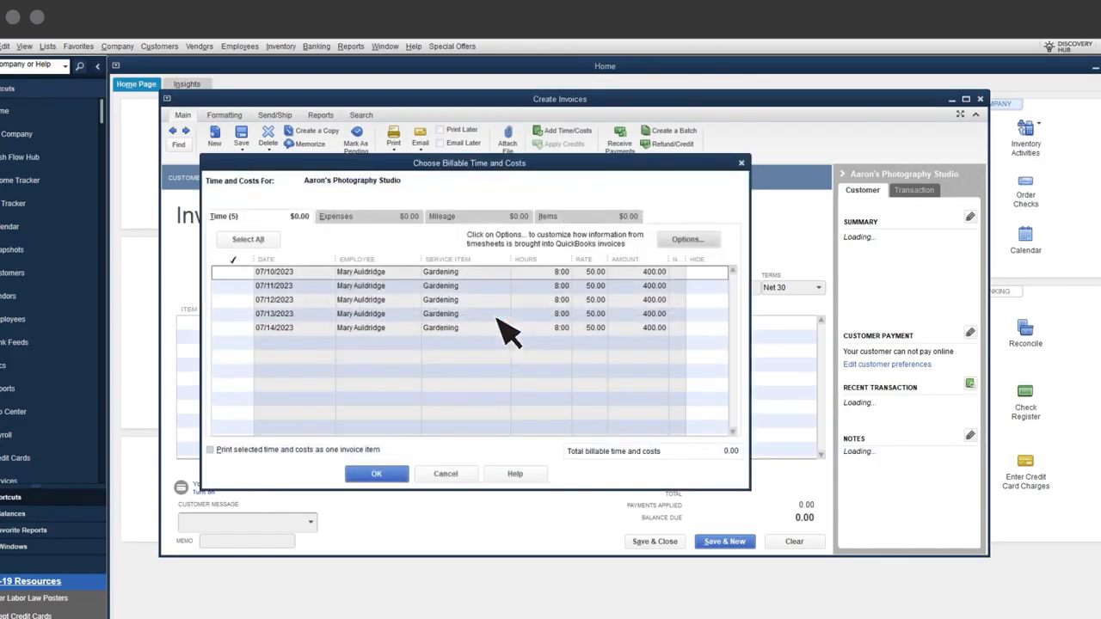
- Add the five Gardening time entries from 07/10/2023 to 07/14/2023 to the invoice, then save and close it
{"action": "left_click", "coordinate": [232, 273]}
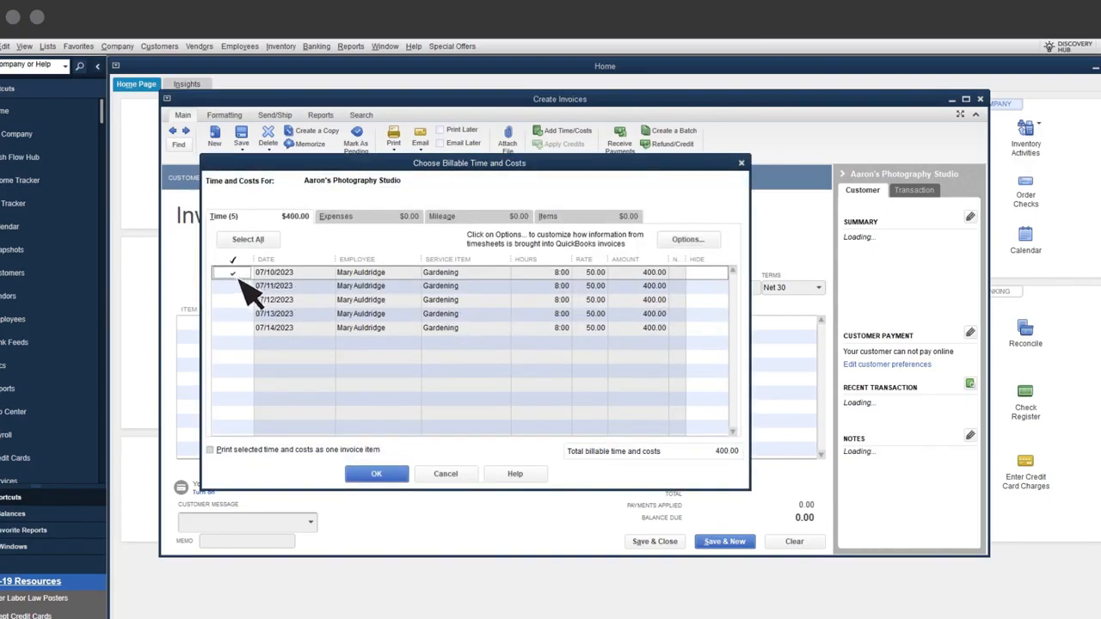
{"action": "left_click", "coordinate": [234, 287]}
{"action": "left_click", "coordinate": [233, 300]}
{"action": "left_click", "coordinate": [234, 314]}
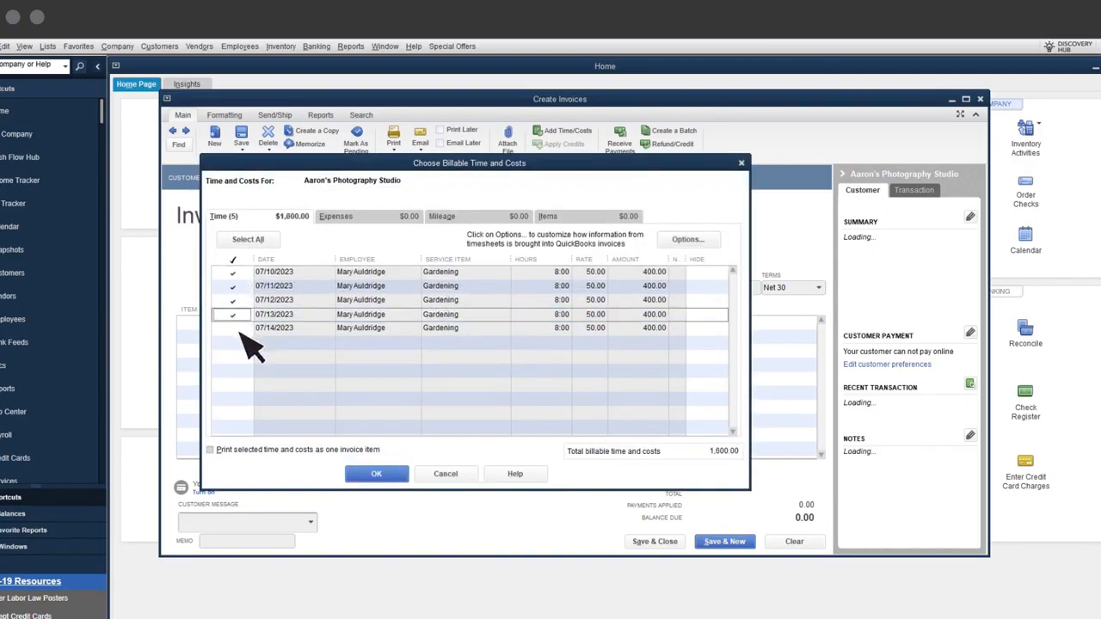
{"action": "left_click", "coordinate": [233, 329]}
{"action": "left_click", "coordinate": [378, 476]}
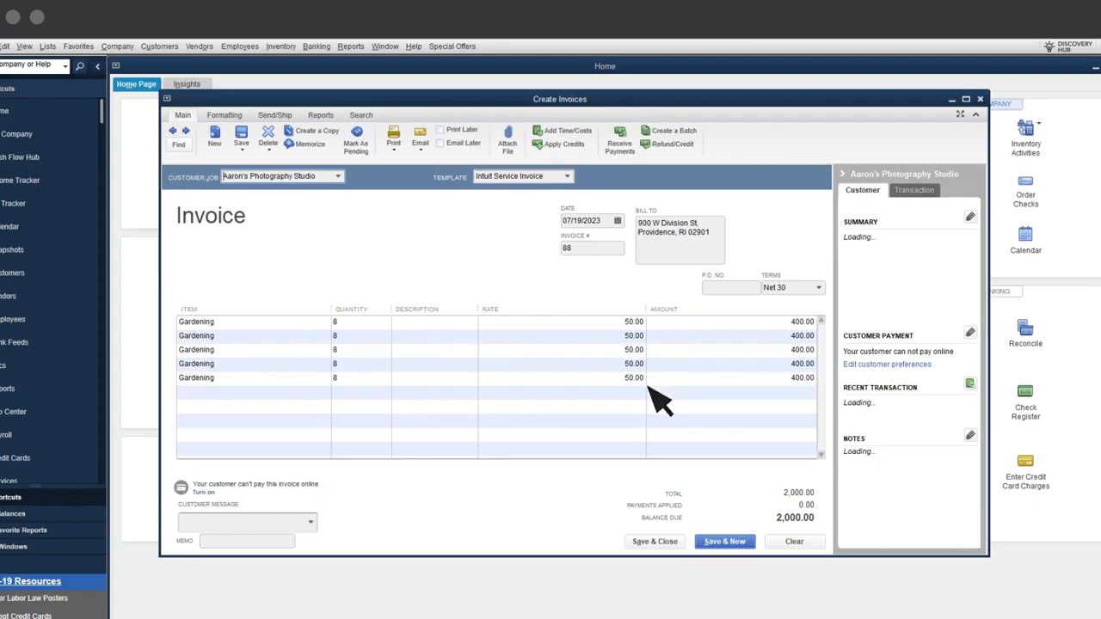
{"action": "left_click", "coordinate": [683, 542]}
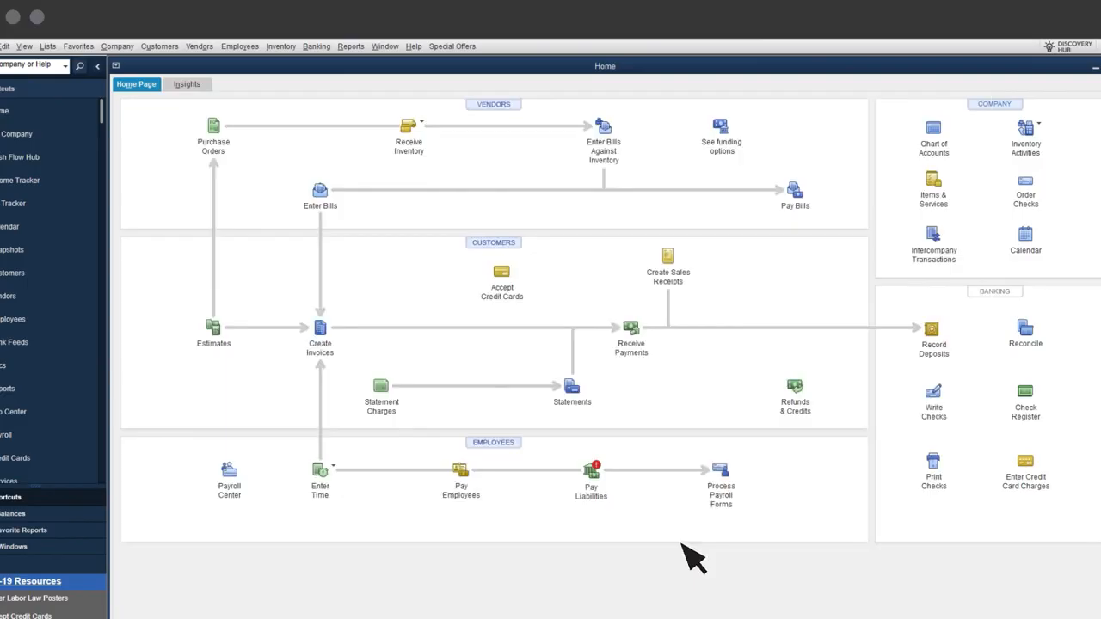
- Return to the open Job Profitability Detail report to review the job's updated revenue, then close the report
{"action": "left_click", "coordinate": [389, 48]}
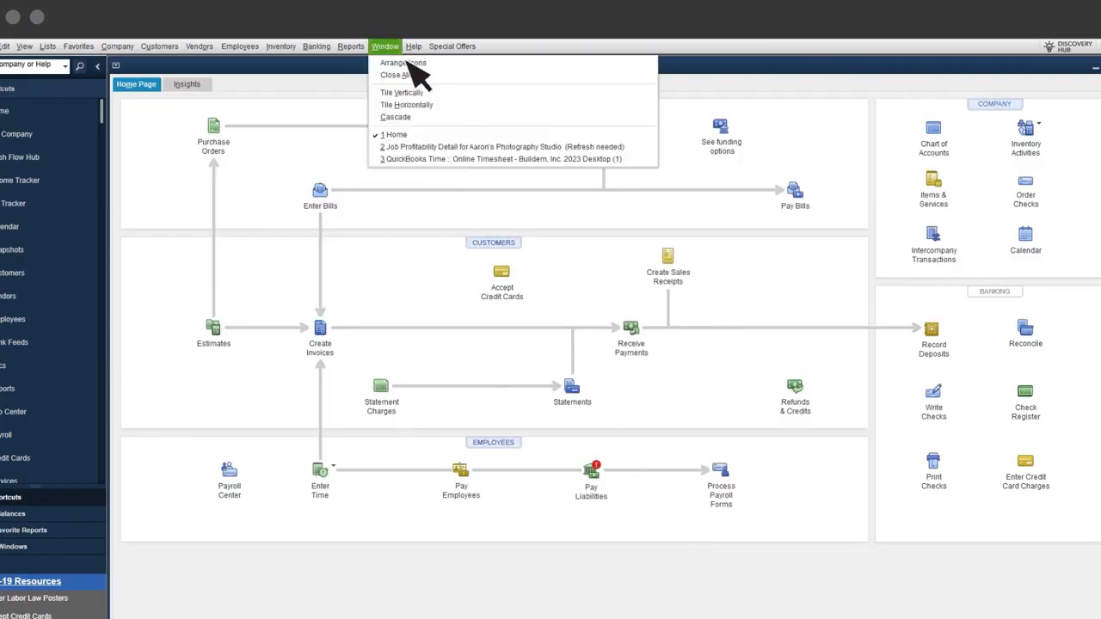
{"action": "left_click", "coordinate": [479, 147]}
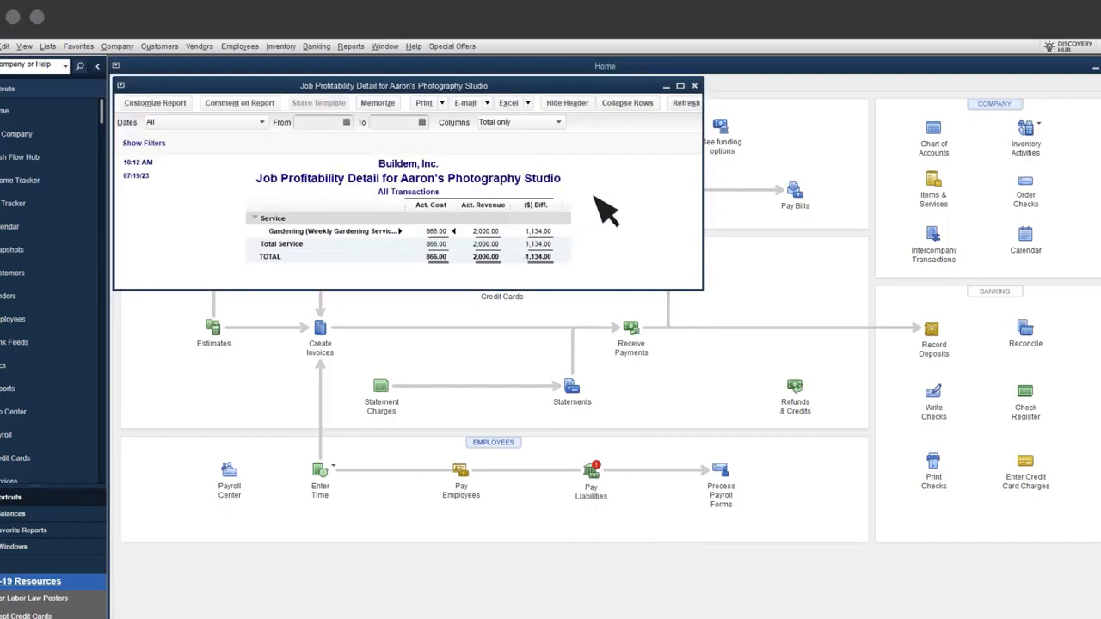
{"action": "left_click", "coordinate": [694, 85]}
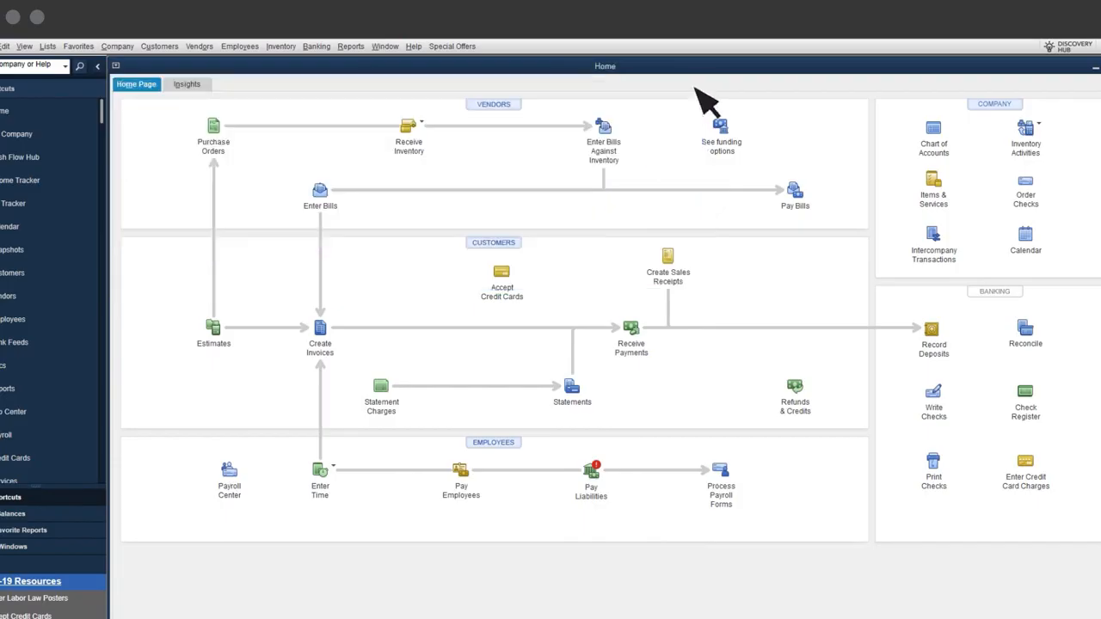
- Run the Job Estimates vs. Actuals Detail report for Aaron's Photography Studio
{"action": "left_click", "coordinate": [351, 46]}
{"action": "mouse_move", "coordinate": [439, 258]}
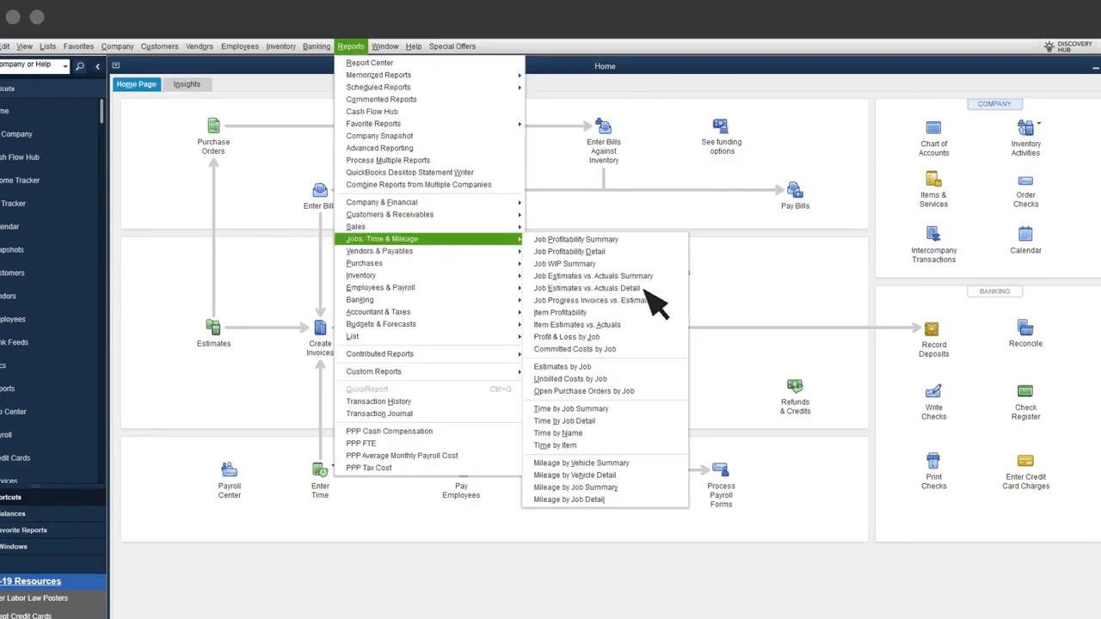
{"action": "left_click", "coordinate": [593, 288]}
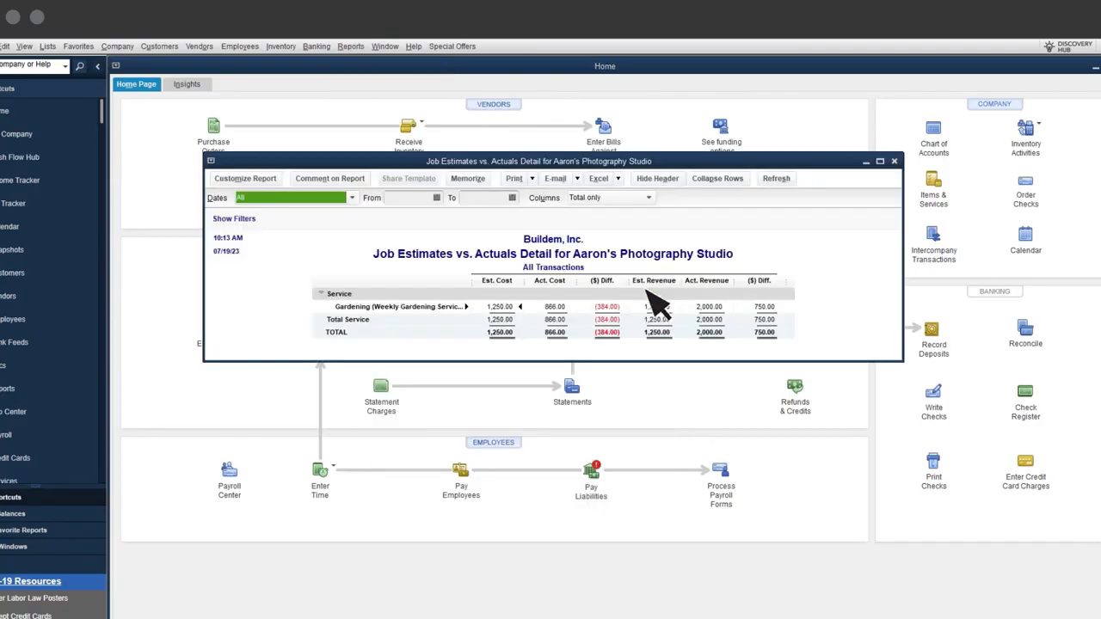